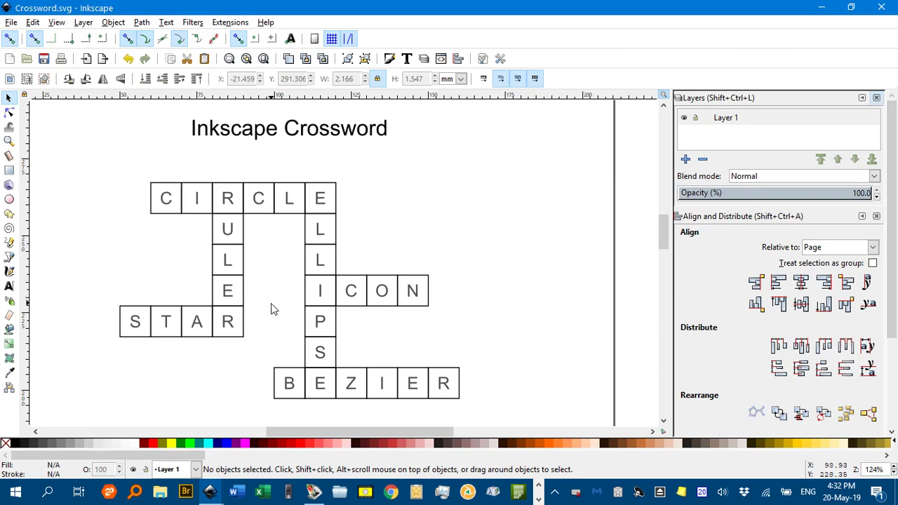
# Look over the crossword grid, the Across and Down clue lists, and the template letter tile beside the page.
pyautogui.scroll(-10, 271, 307)
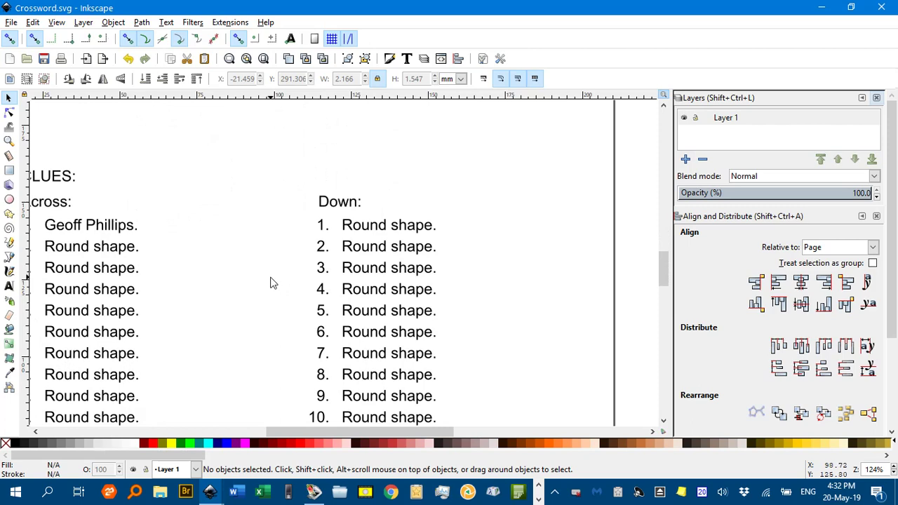
pyautogui.moveTo(271, 277); pyautogui.dragTo(328, 305)
pyautogui.scroll(4, 293, 235)
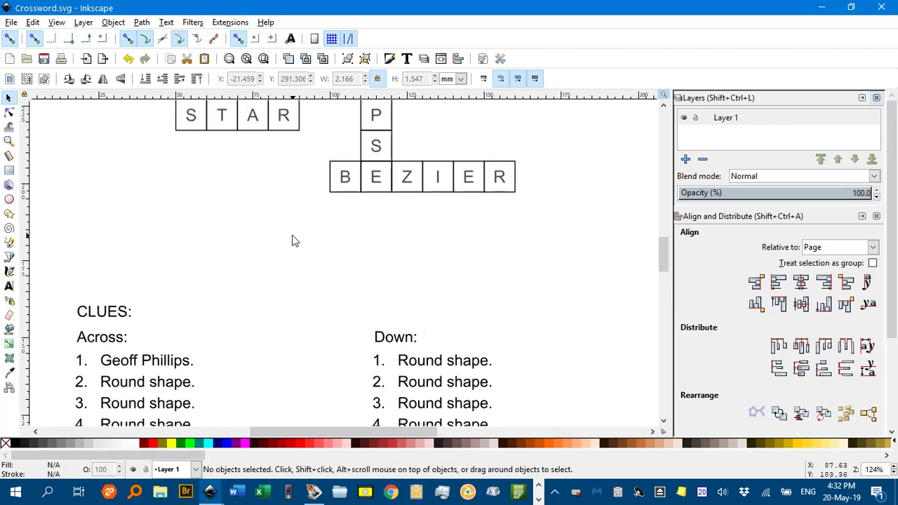
pyautogui.scroll(5, 293, 241)
pyautogui.moveTo(210, 223); pyautogui.dragTo(341, 269)
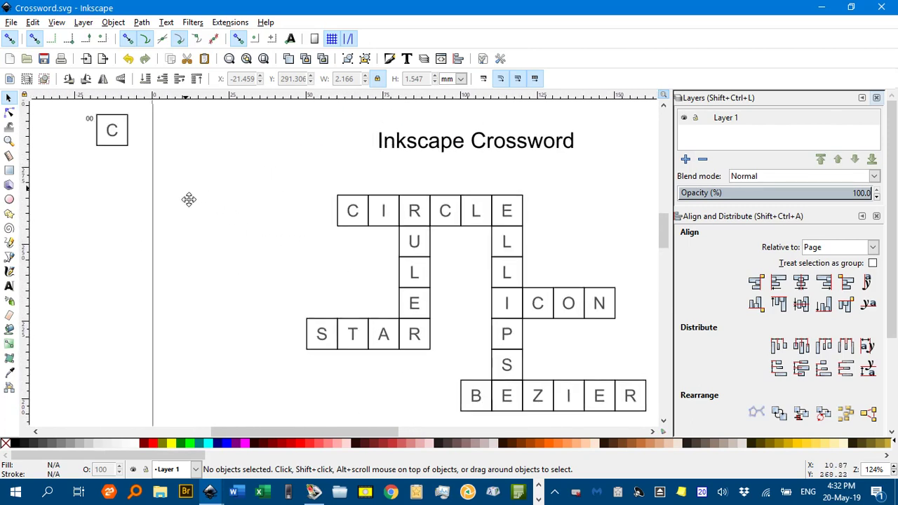
pyautogui.moveTo(189, 199); pyautogui.dragTo(206, 251)
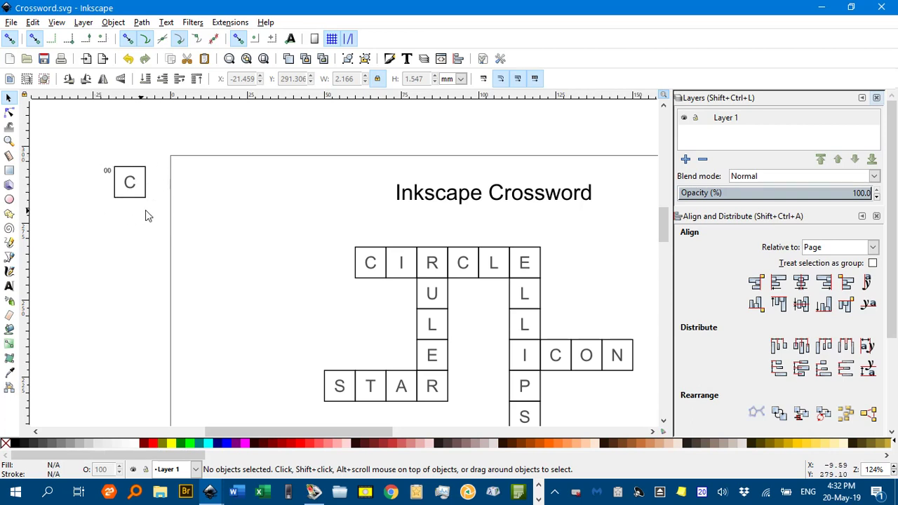
pyautogui.moveTo(140, 182); pyautogui.dragTo(116, 146)
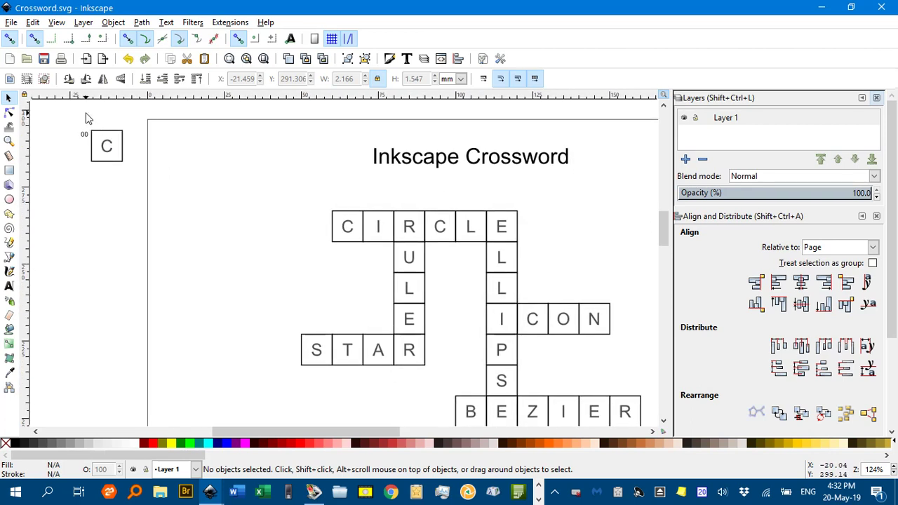
# Copy the template C tile's square and letter, and paste three copies into the blank area beside the crossword.
pyautogui.moveTo(84, 113); pyautogui.dragTo(148, 187)
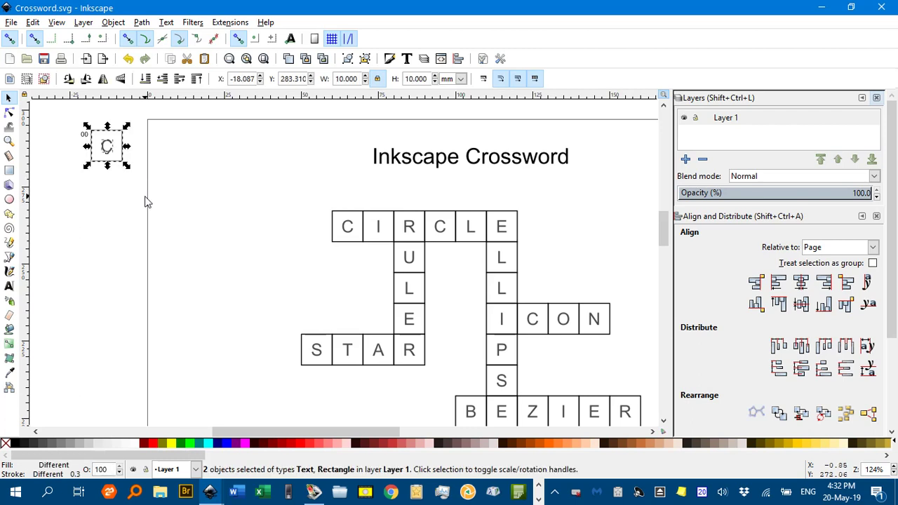
pyautogui.press('ctrl')
pyautogui.hotkey('ctrl', 'c')
pyautogui.moveTo(138, 249); pyautogui.dragTo(243, 192)
pyautogui.hotkey('ctrl', 'v')
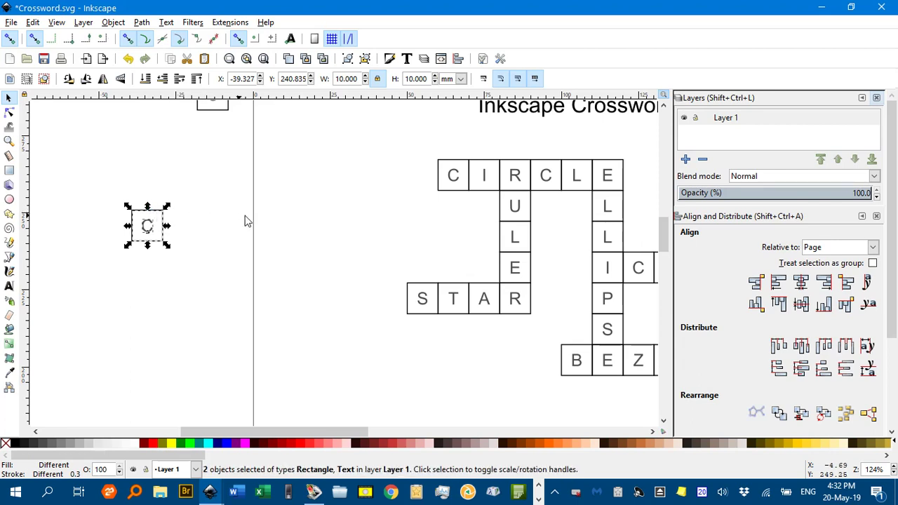
pyautogui.hotkey('ctrl', 'v')
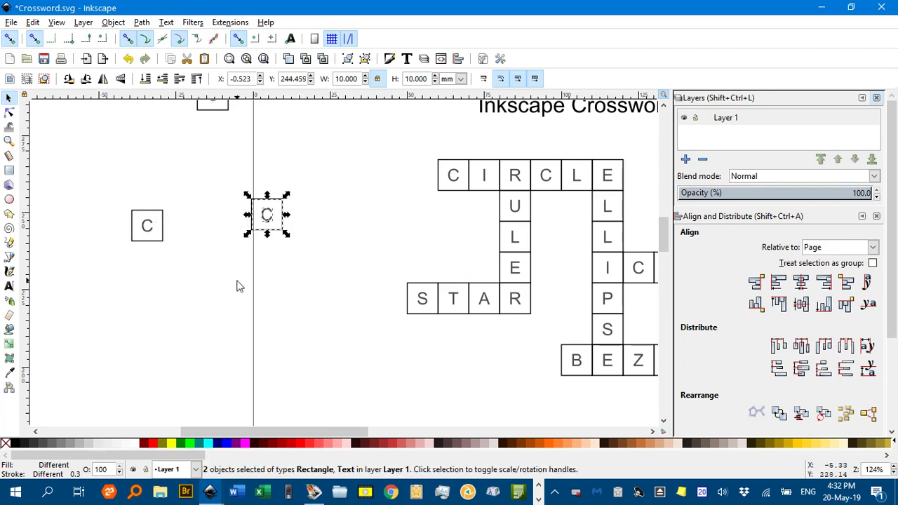
pyautogui.hotkey('ctrl', 'v')
pyautogui.click(220, 214)
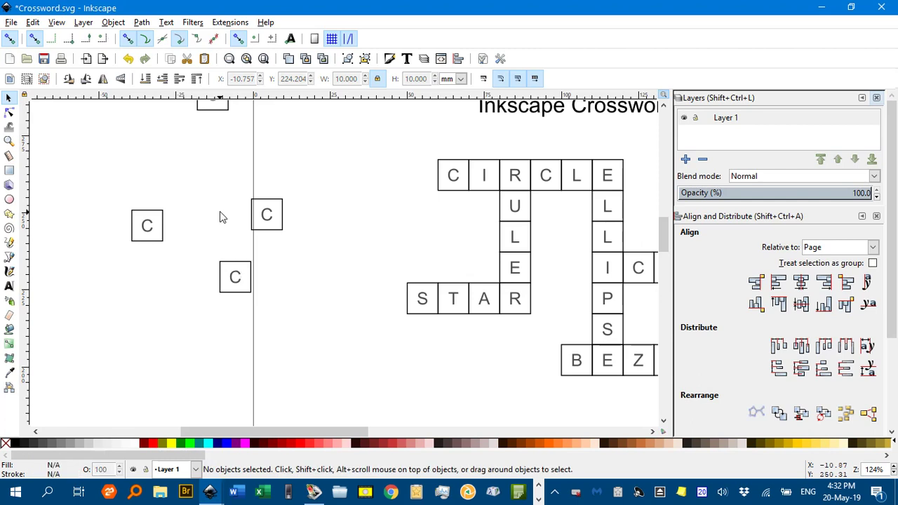
# Snap the second and third pasted C tiles edge to edge with the first to form a horizontal row.
pyautogui.moveTo(222, 179); pyautogui.dragTo(319, 254)
pyautogui.moveTo(269, 230); pyautogui.dragTo(177, 239)
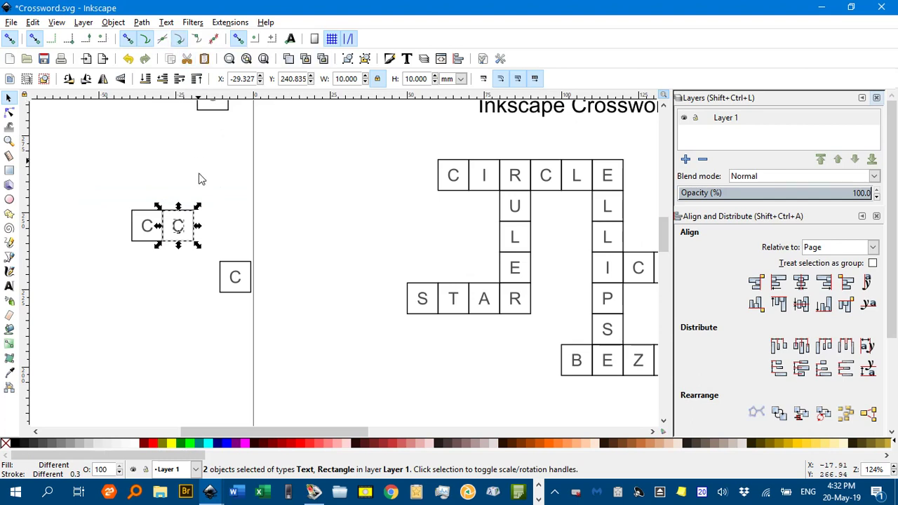
pyautogui.moveTo(214, 246); pyautogui.dragTo(275, 320)
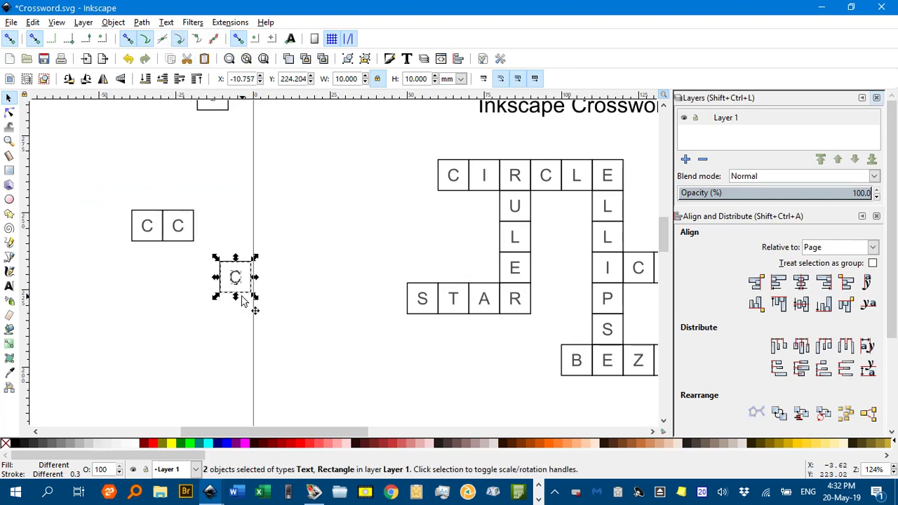
pyautogui.moveTo(242, 295); pyautogui.dragTo(220, 247)
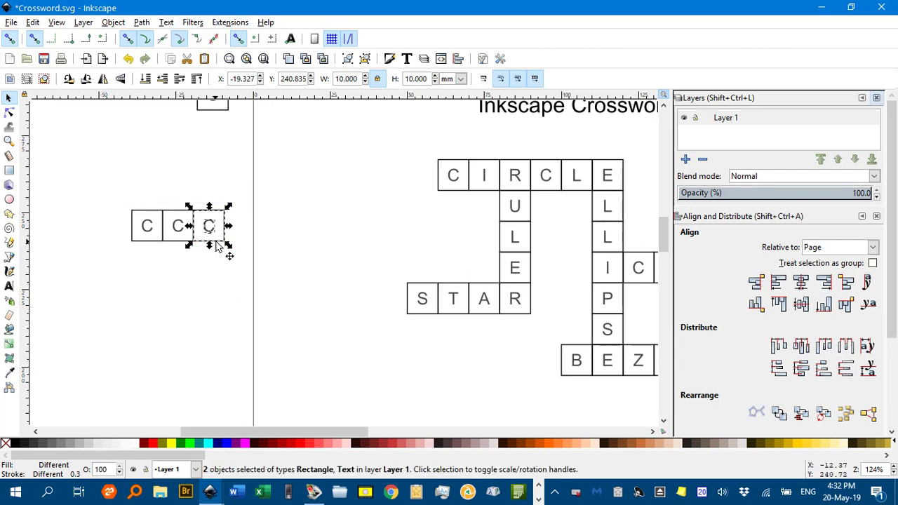
# Duplicate the end tile to add a fourth in the row, two below it, and one on each side of the lowest.
pyautogui.moveTo(219, 245); pyautogui.dragTo(245, 244)
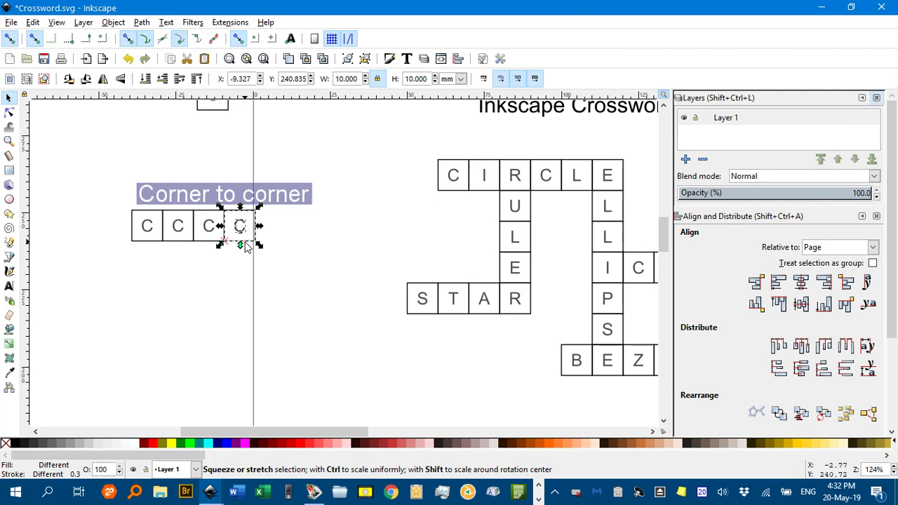
pyautogui.moveTo(243, 245); pyautogui.dragTo(281, 305)
pyautogui.hotkey('ctrl', 'd')
pyautogui.hotkey('ctrl', 'd')
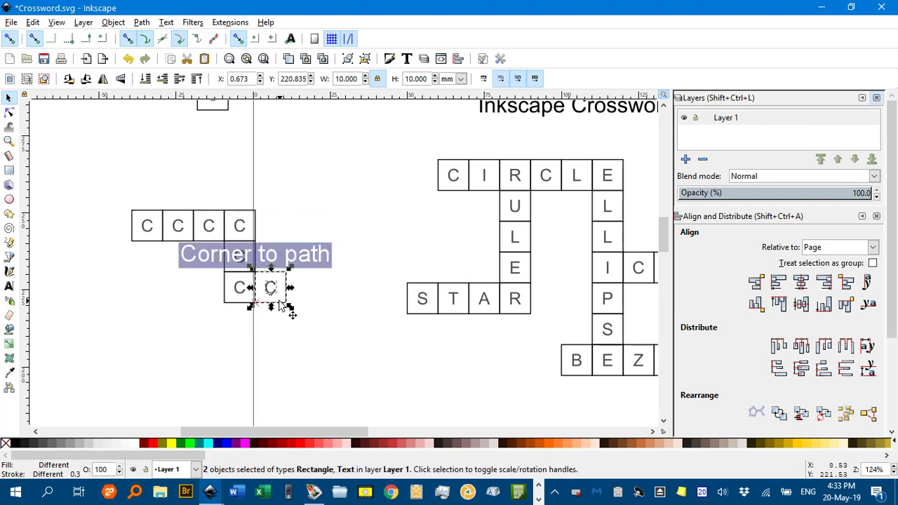
pyautogui.hotkey('ctrl', 'd')
pyautogui.moveTo(268, 305); pyautogui.dragTo(202, 306)
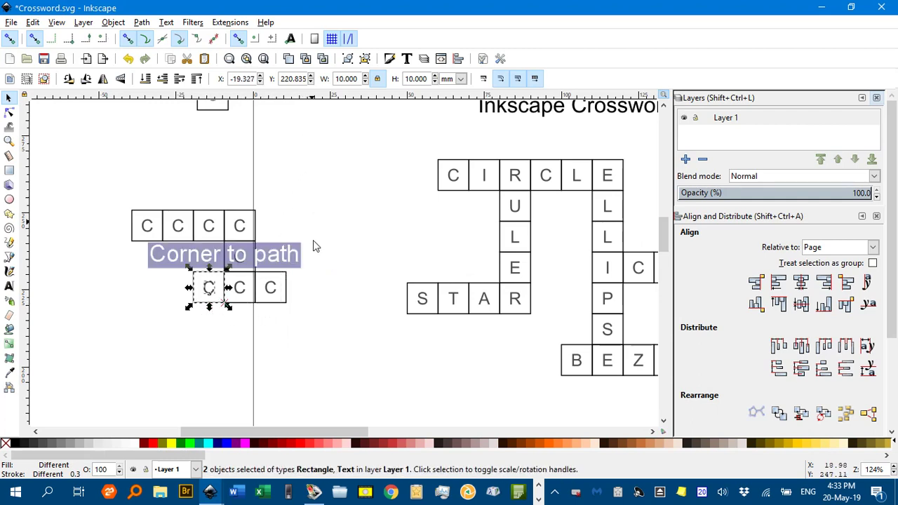
pyautogui.click(310, 312)
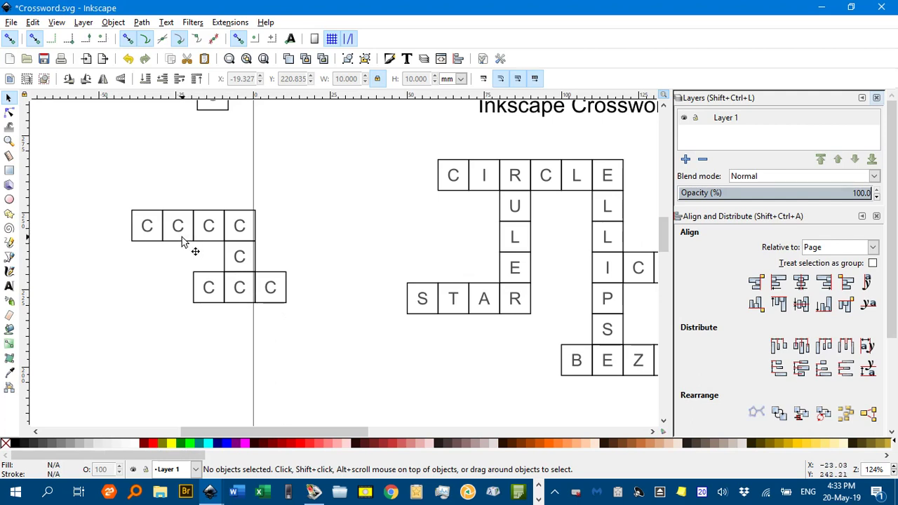
# Change the letters in the second, third and fourth tiles of the upper row to O, O and L, spelling COOL.
pyautogui.press('t')
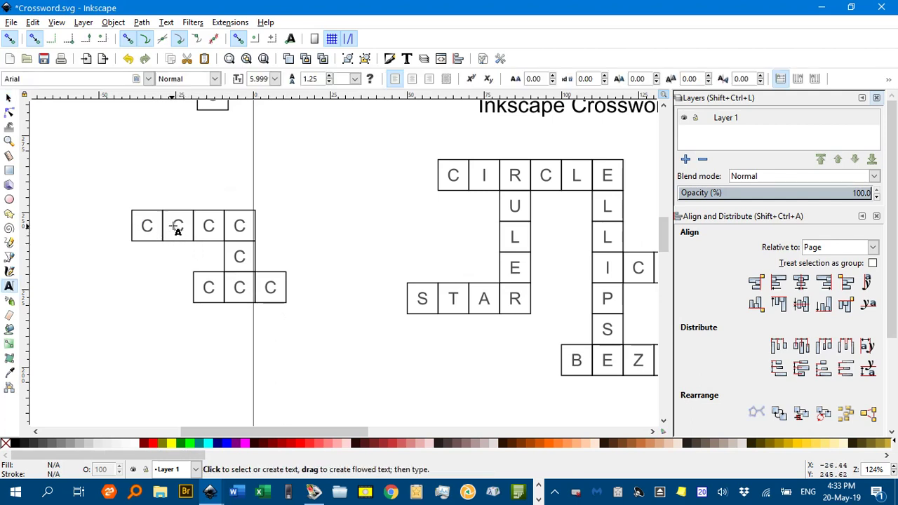
pyautogui.click(177, 228)
pyautogui.write('O')
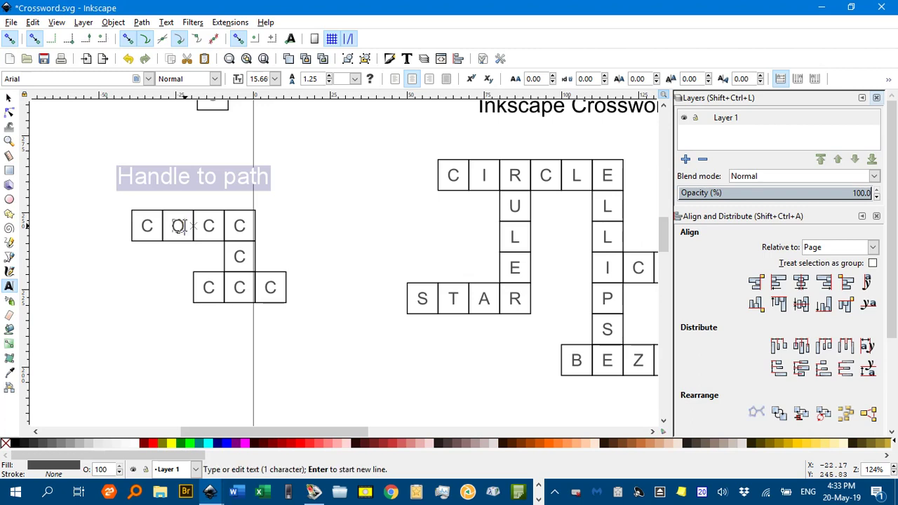
pyautogui.doubleClick(209, 226)
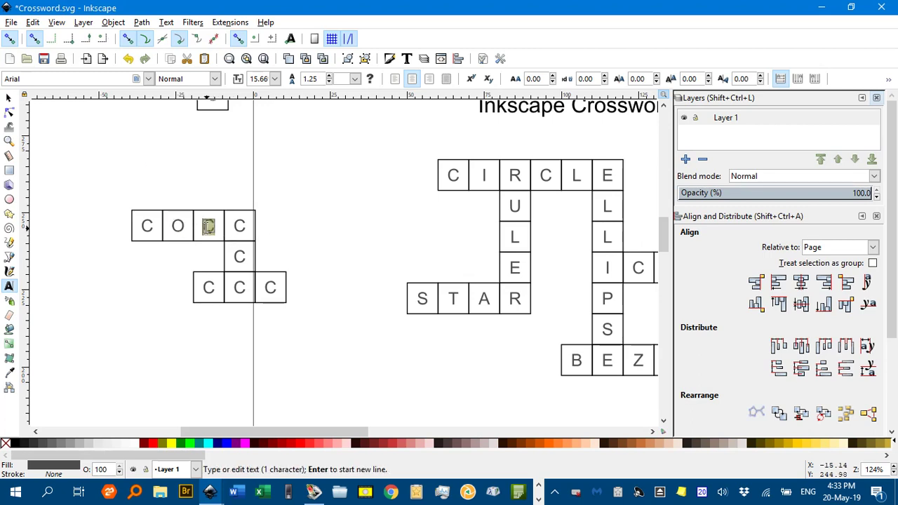
pyautogui.write('O')
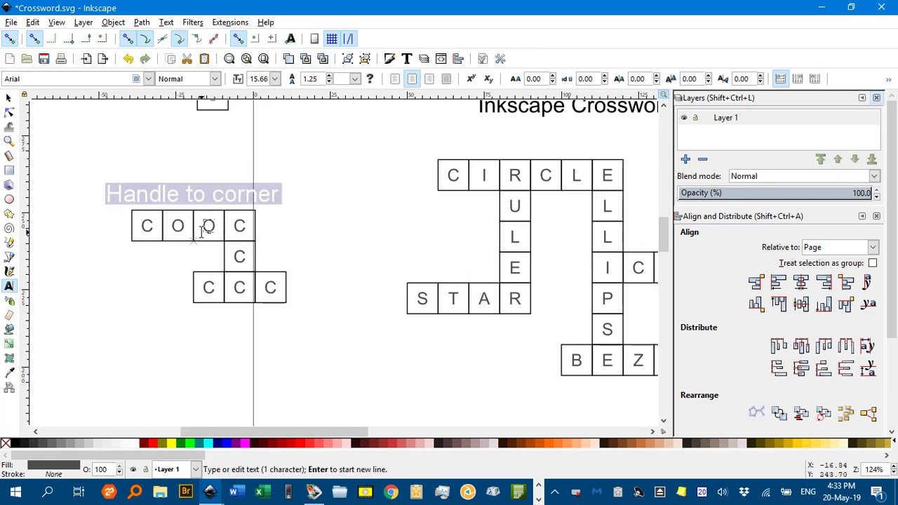
pyautogui.doubleClick(239, 226)
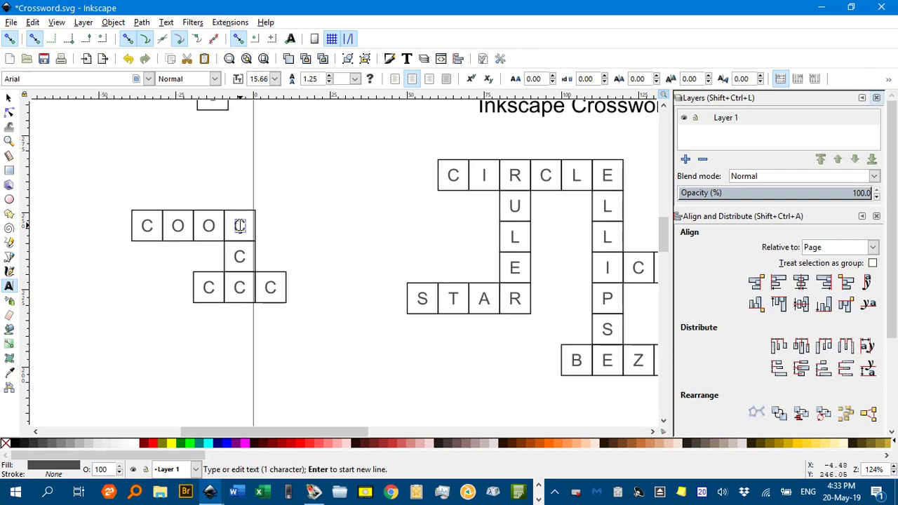
pyautogui.doubleClick(240, 225)
pyautogui.write('L')
pyautogui.click(9, 97)
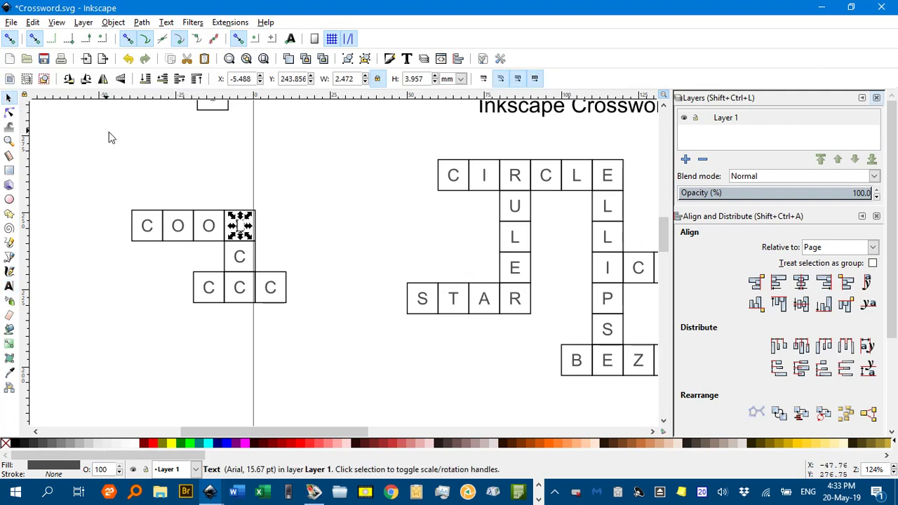
pyautogui.click(138, 174)
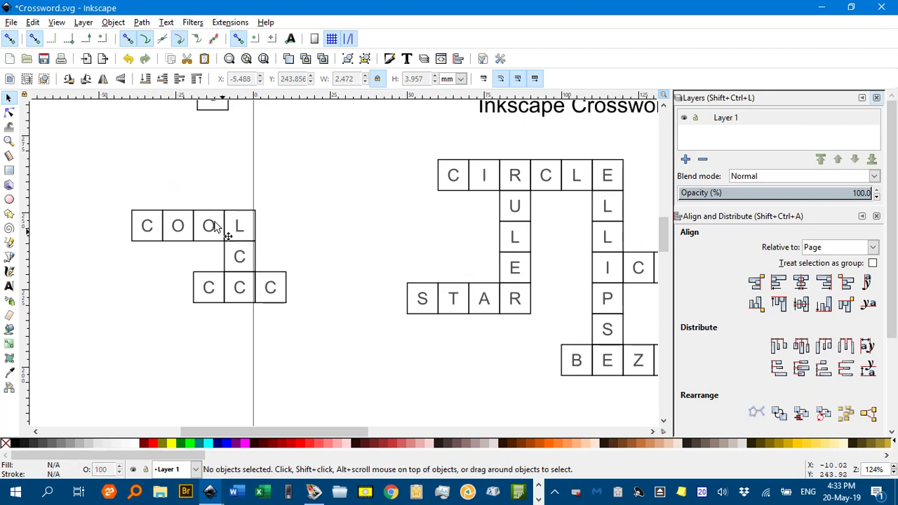
# Copy the 00 number label beside the template tile and place a copy in the upper-left corner of COOL's C tile.
pyautogui.moveTo(182, 171); pyautogui.dragTo(215, 243)
pyautogui.scroll(3, 219, 170)
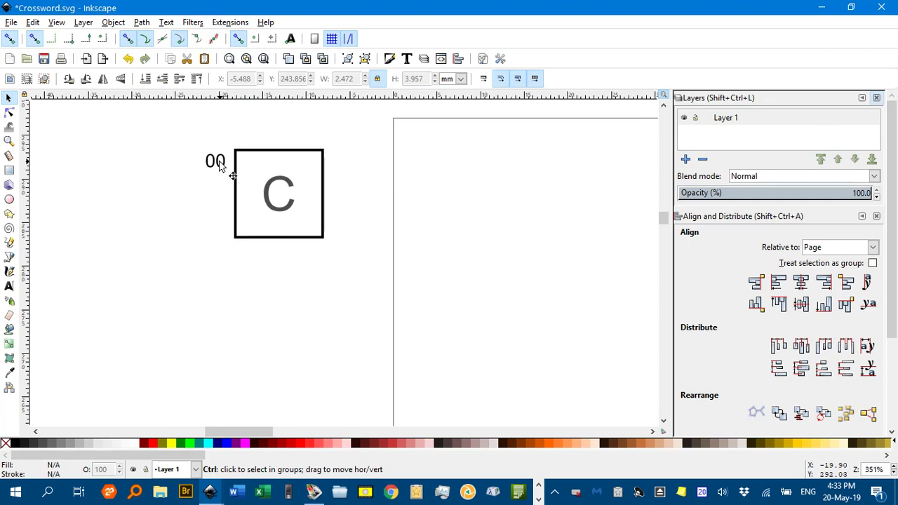
pyautogui.click(220, 163)
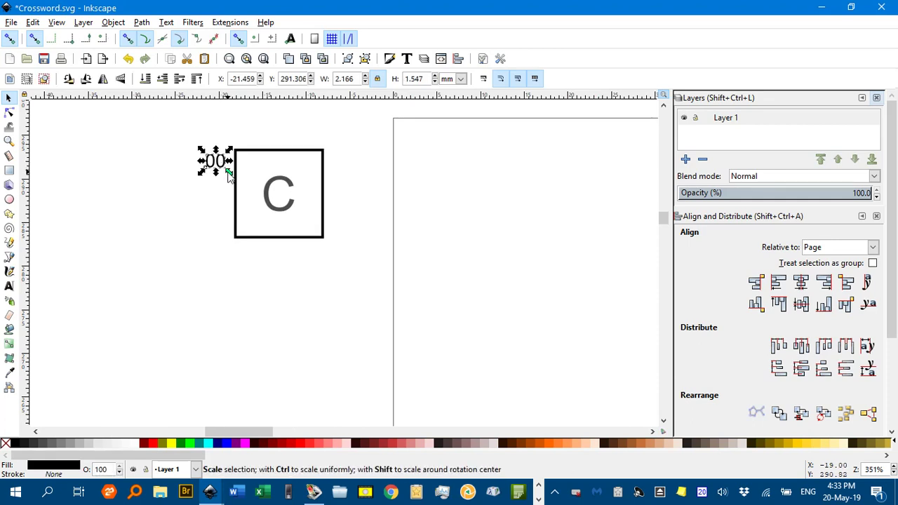
pyautogui.scroll(-6, 263, 214)
pyautogui.moveTo(301, 208); pyautogui.dragTo(369, 101)
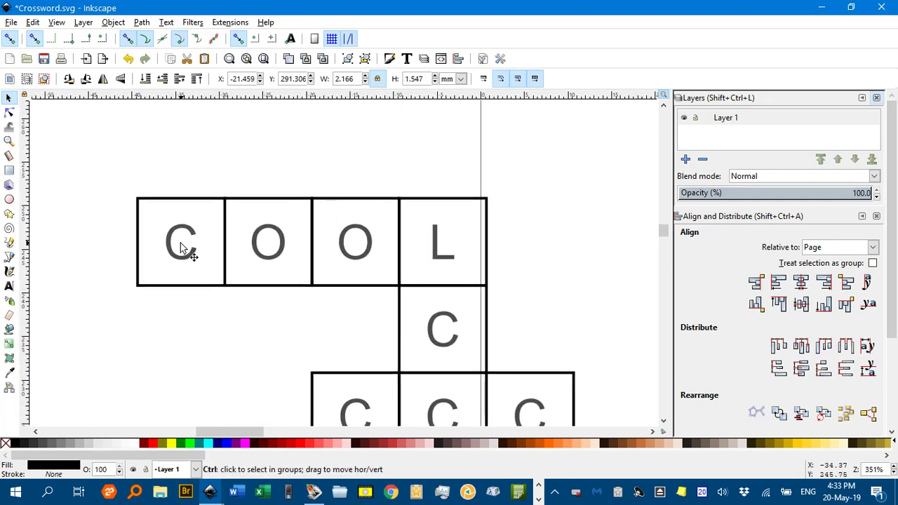
pyautogui.hotkey('ctrl', 'v')
pyautogui.moveTo(160, 231)
pyautogui.mouseDown()
pyautogui.moveTo(153, 211)
pyautogui.moveTo(160, 216)
pyautogui.mouseUp()
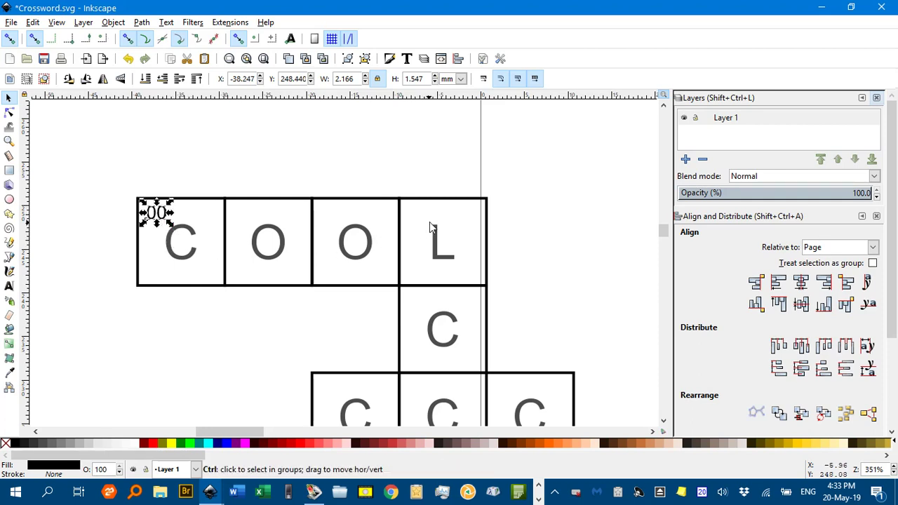
# Paste two more 00 labels, placing them in the upper-left corners of the L tile and the lower row's first tile.
pyautogui.hotkey('ctrl', 'v')
pyautogui.moveTo(426, 223); pyautogui.dragTo(409, 219)
pyautogui.moveTo(443, 294); pyautogui.dragTo(417, 194)
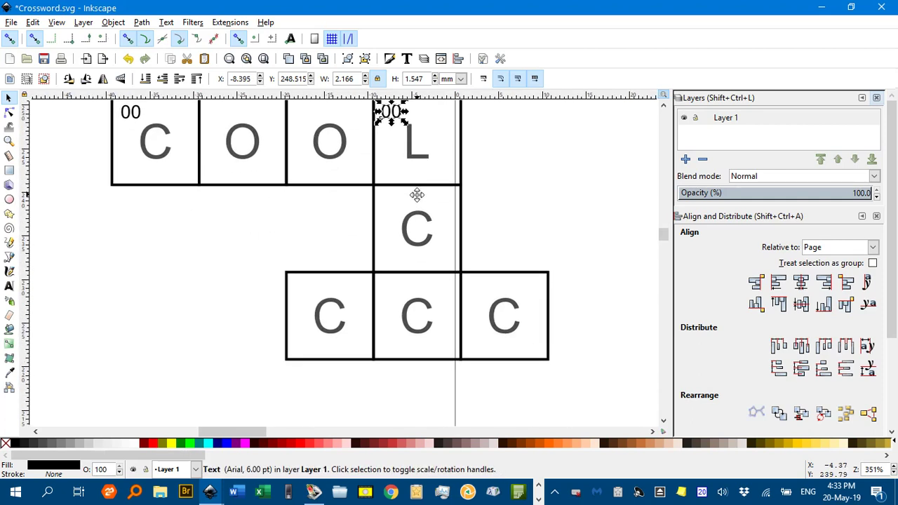
pyautogui.hotkey('ctrl', 'v')
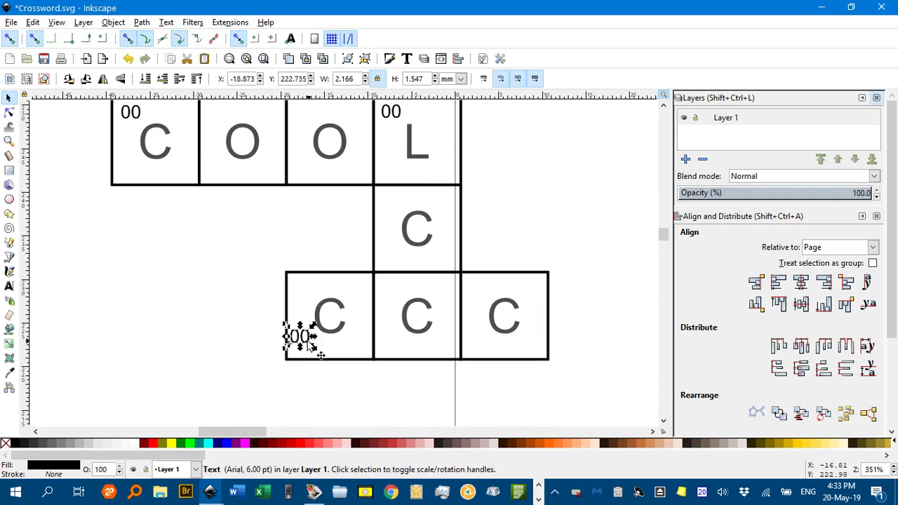
pyautogui.moveTo(304, 342); pyautogui.dragTo(307, 288)
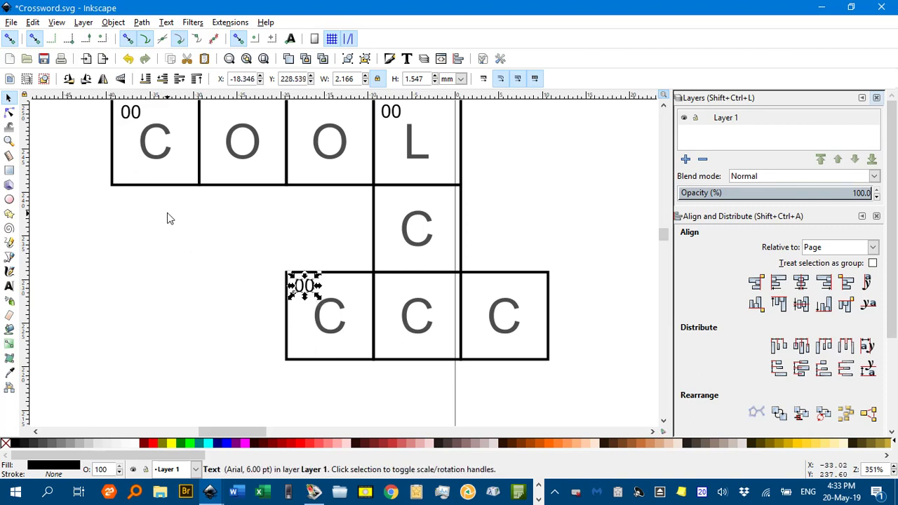
# Change the 00 labels to 1 on the C tile, 1 on the L tile and 2 on the lower row's first tile.
pyautogui.moveTo(169, 217); pyautogui.dragTo(175, 277)
pyautogui.press('t')
pyautogui.doubleClick(148, 173)
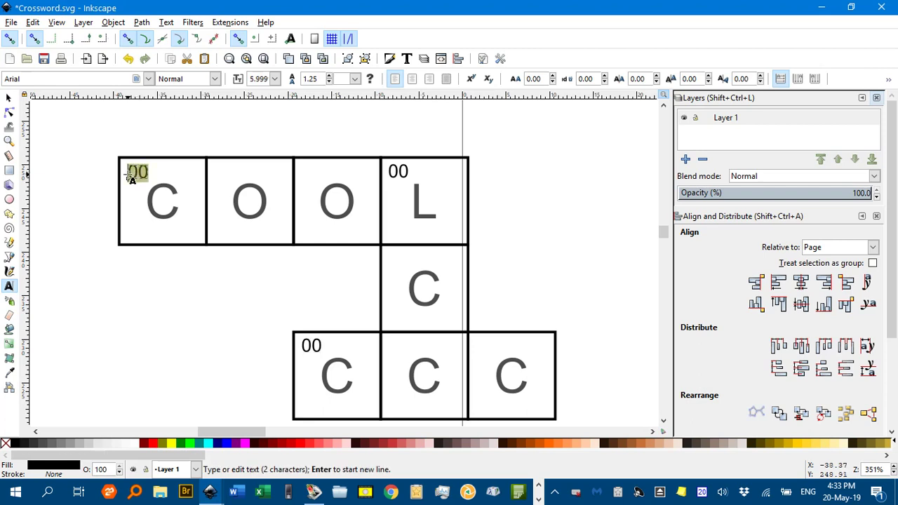
pyautogui.write('1')
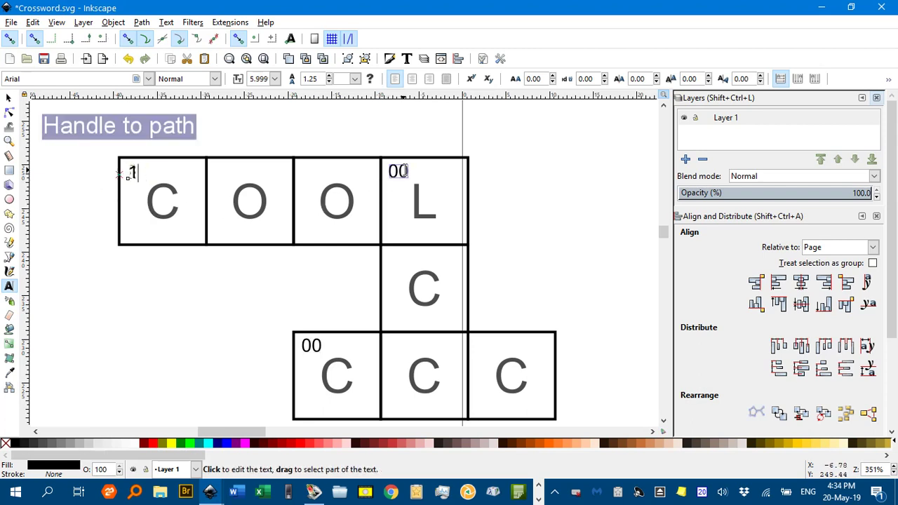
pyautogui.doubleClick(398, 171)
pyautogui.write('1')
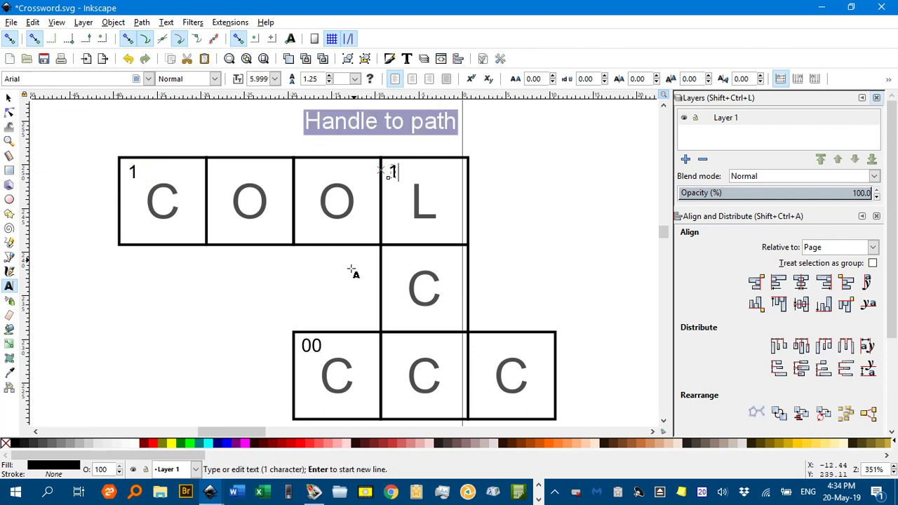
pyautogui.doubleClick(299, 347)
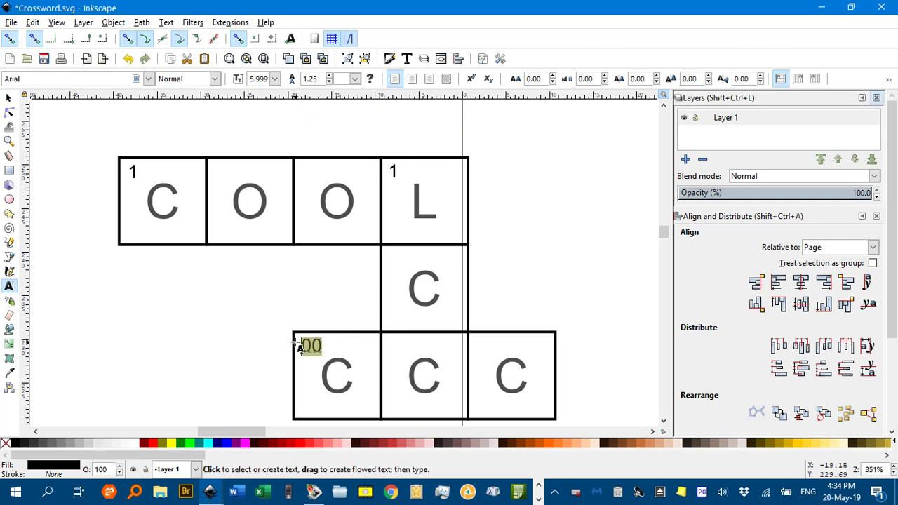
pyautogui.write('2')
pyautogui.click(9, 97)
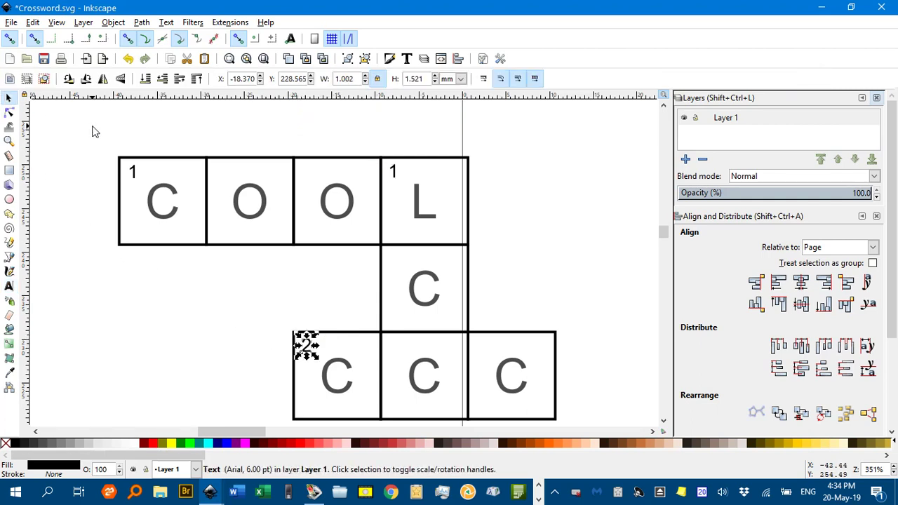
# Insert the middle initial, with its period and space, into the person's name in Across clue 1.
pyautogui.click(95, 131)
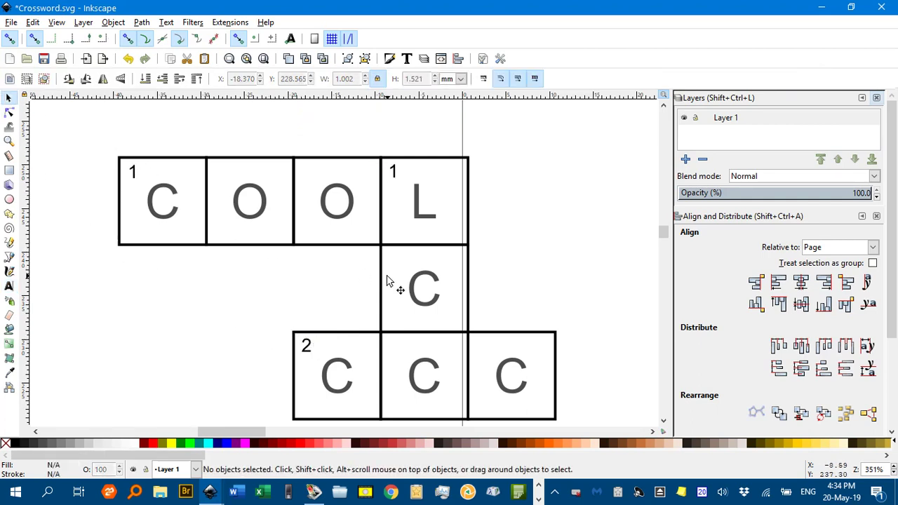
pyautogui.scroll(-1, 393, 284)
pyautogui.moveTo(336, 242); pyautogui.dragTo(144, 149)
pyautogui.scroll(-2, 360, 257)
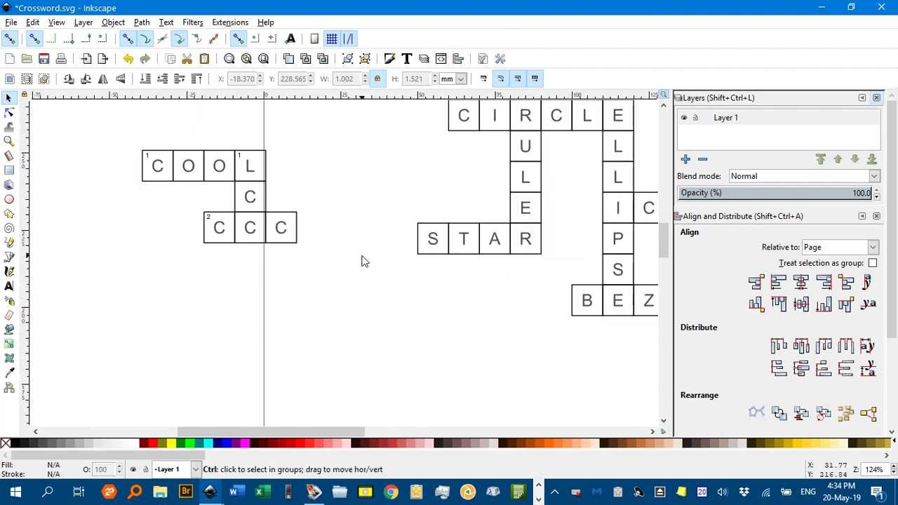
pyautogui.moveTo(361, 261); pyautogui.dragTo(293, 165)
pyautogui.scroll(-2, 294, 169)
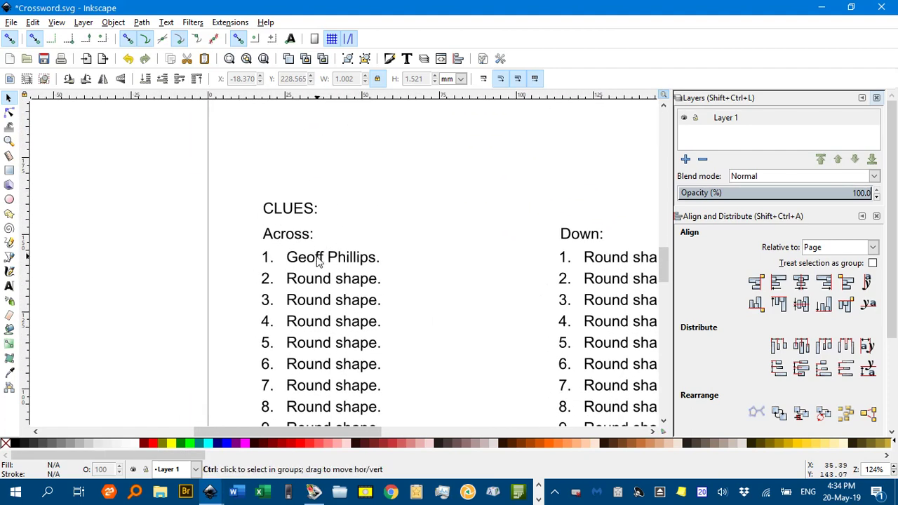
pyautogui.scroll(1, 311, 260)
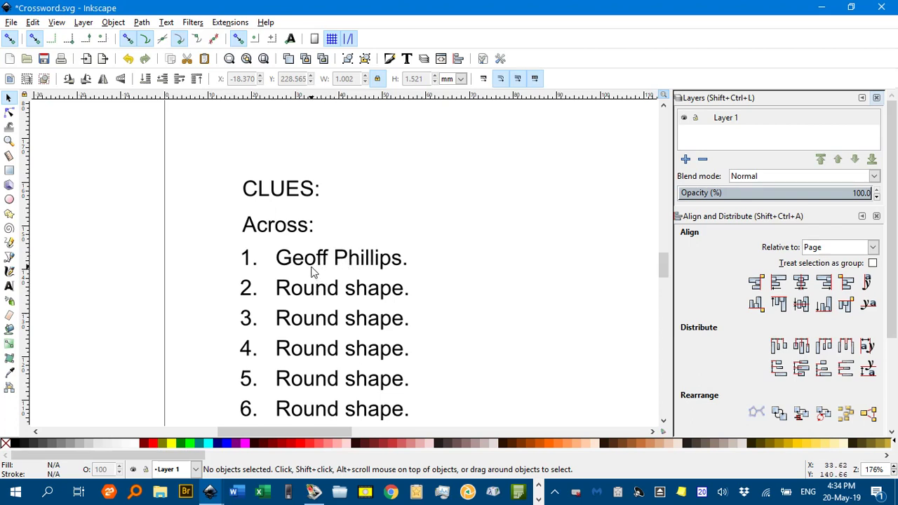
pyautogui.press('t')
pyautogui.click(276, 260)
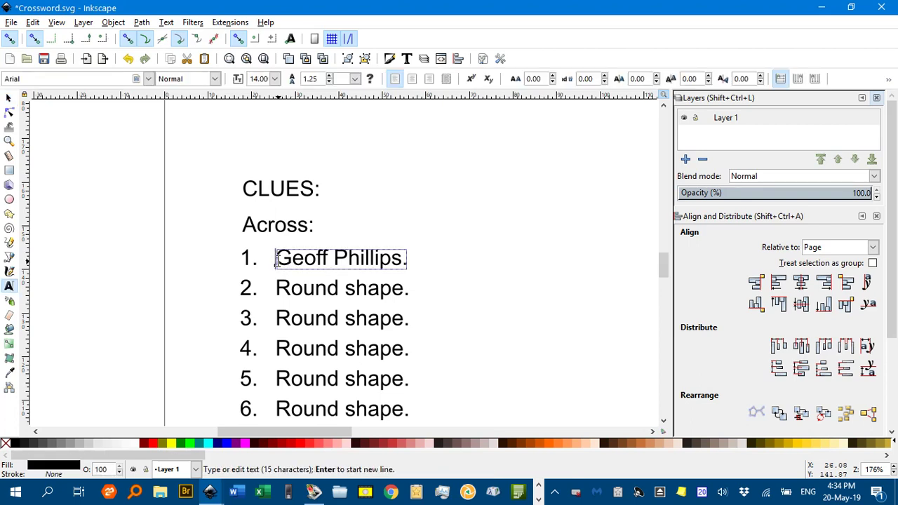
pyautogui.click(335, 259)
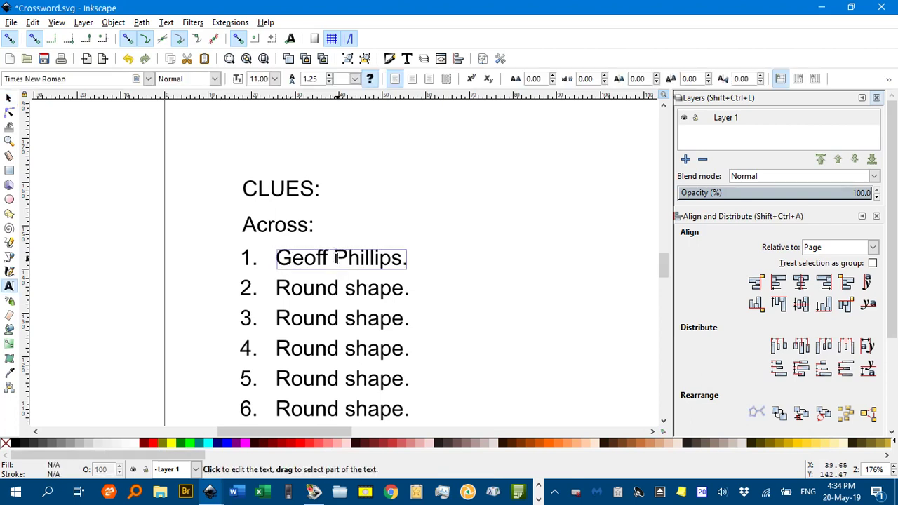
pyautogui.click(338, 260)
pyautogui.write('R')
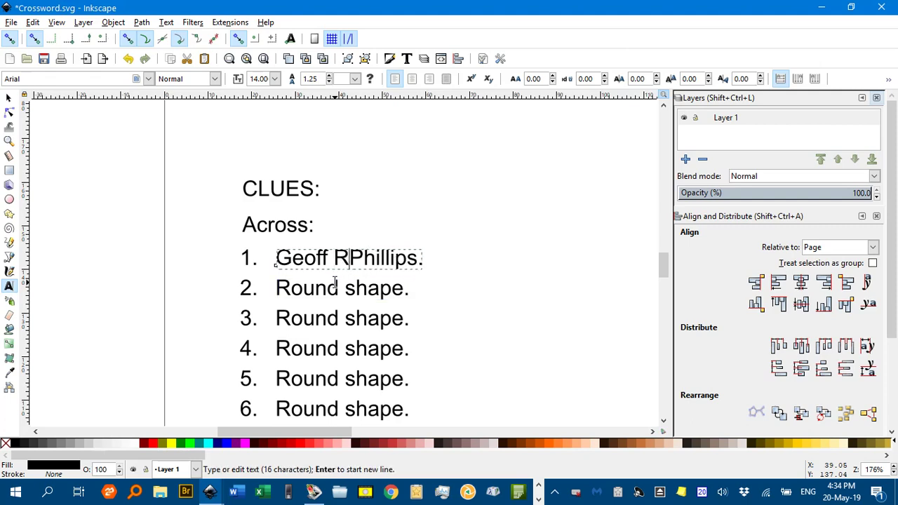
pyautogui.write('.')
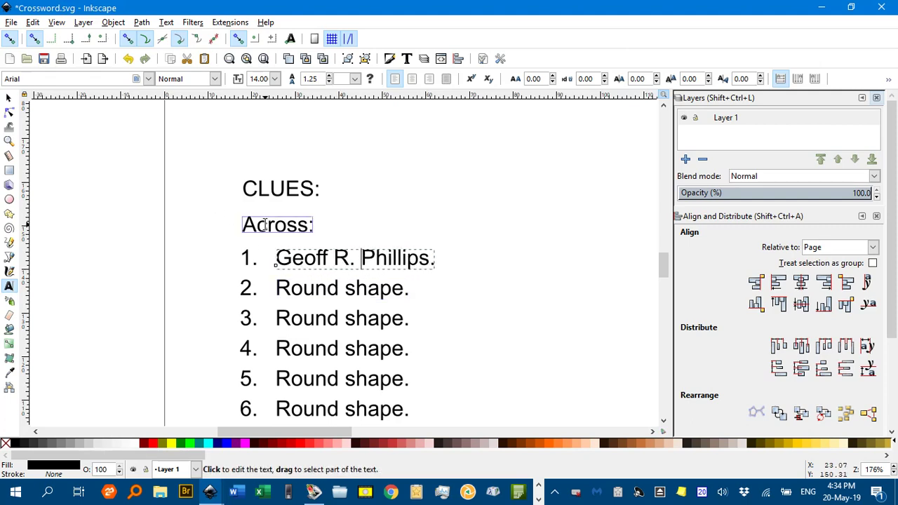
pyautogui.scroll(-3, 269, 226)
pyautogui.scroll(3, 268, 226)
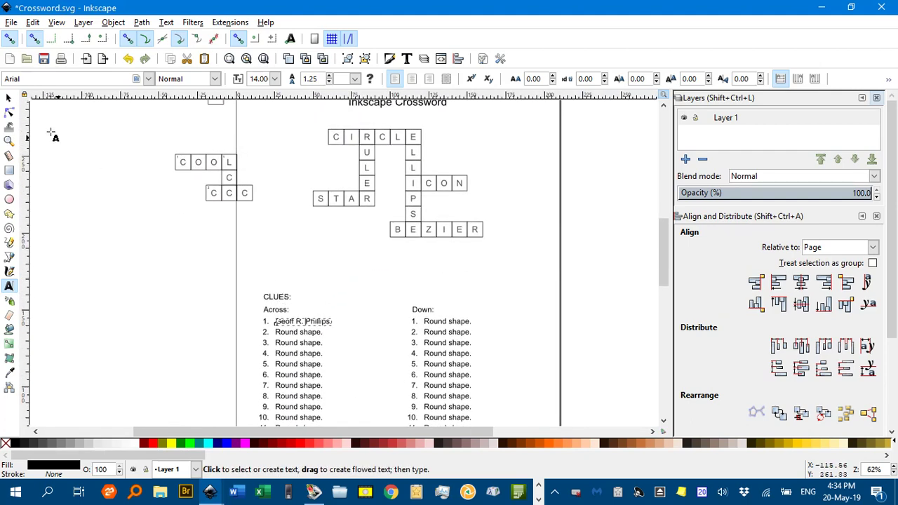
pyautogui.click(9, 98)
pyautogui.click(111, 135)
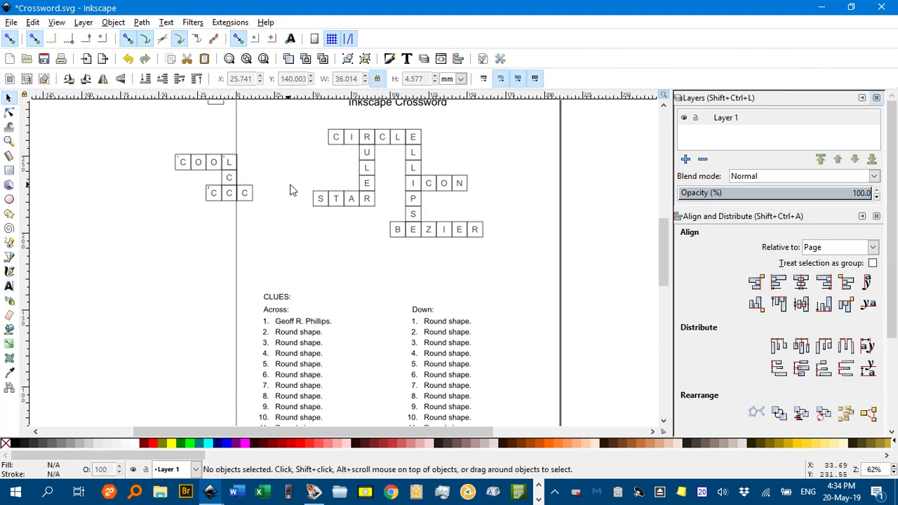
# Add a new layer named Answers above the current layer.
pyautogui.moveTo(313, 193); pyautogui.dragTo(262, 216)
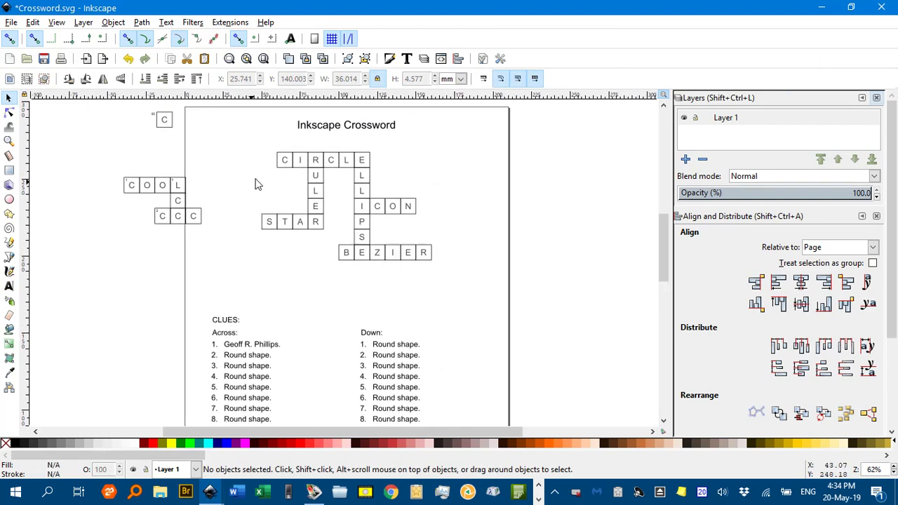
pyautogui.hscroll(1, 410, 197)
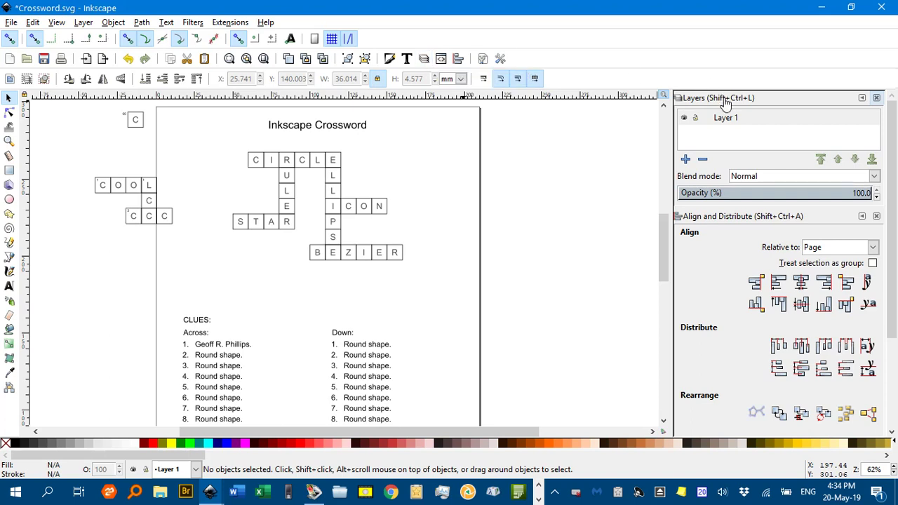
pyautogui.click(685, 160)
pyautogui.write('Answers')
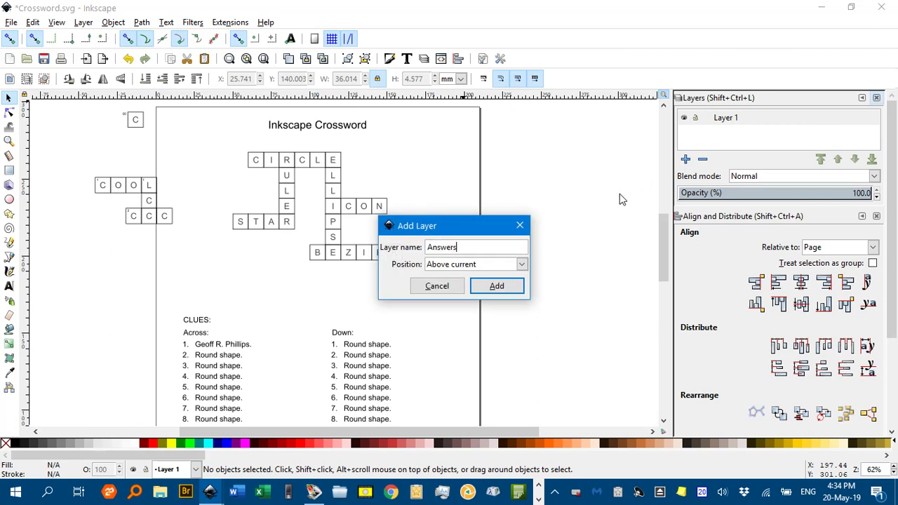
pyautogui.click(496, 286)
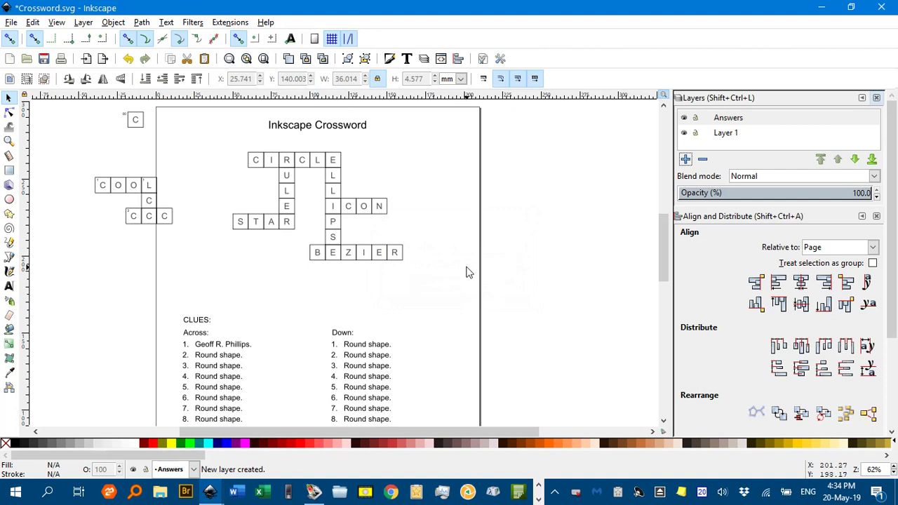
# Make Layer 1 the current layer and select all the gray answer letters by matching the fill color of the template tile's C.
pyautogui.moveTo(430, 261); pyautogui.dragTo(446, 246)
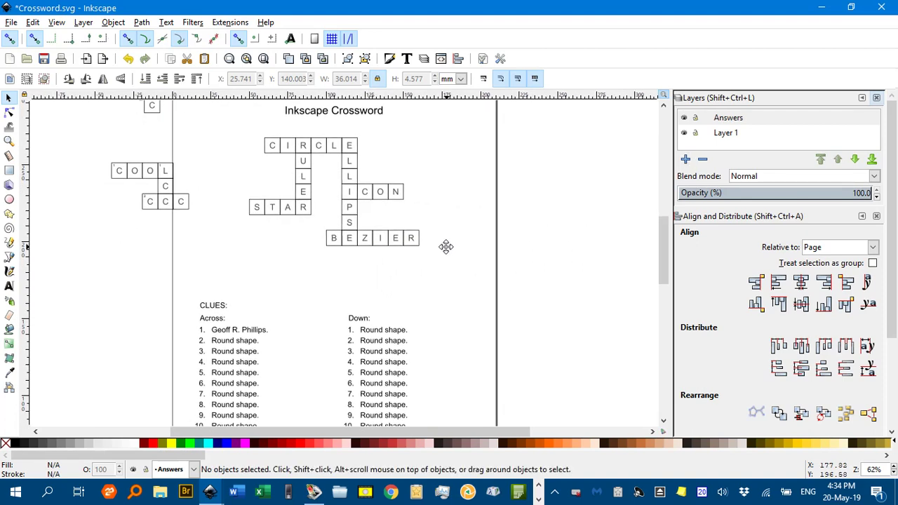
pyautogui.click(194, 469)
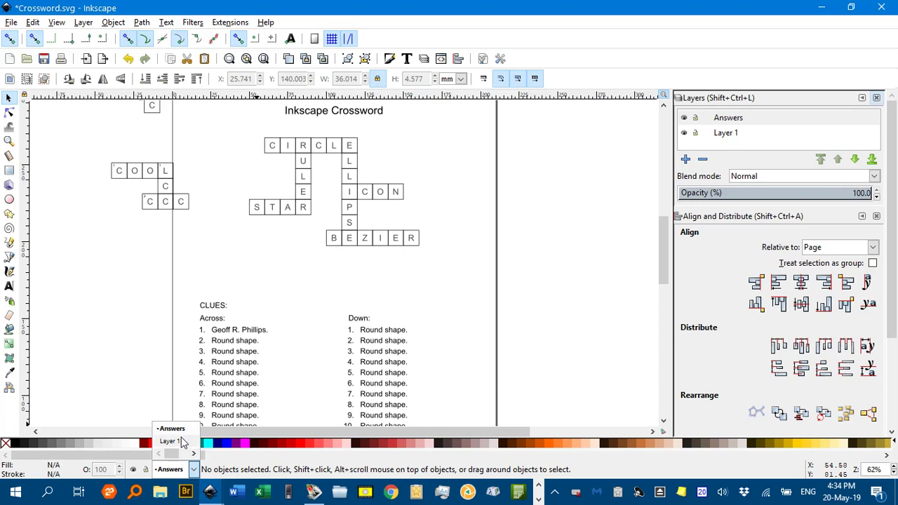
pyautogui.click(183, 442)
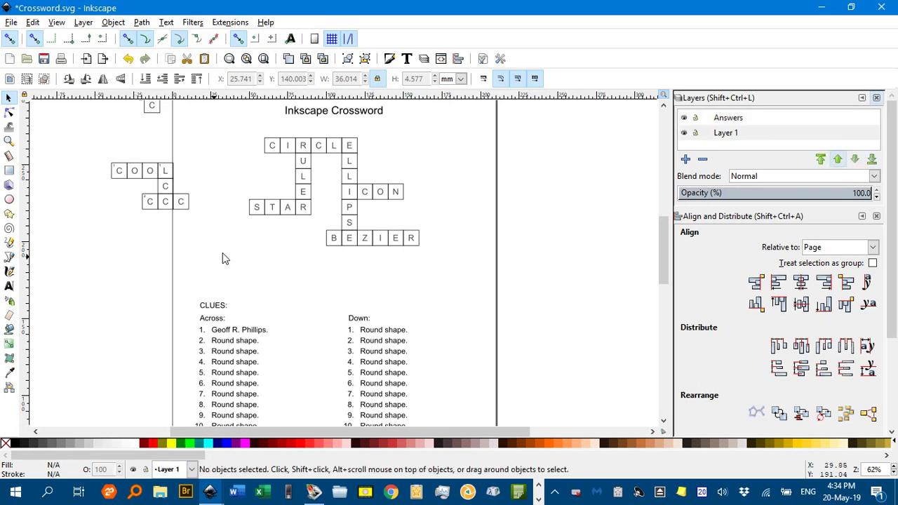
pyautogui.moveTo(224, 180); pyautogui.dragTo(229, 206)
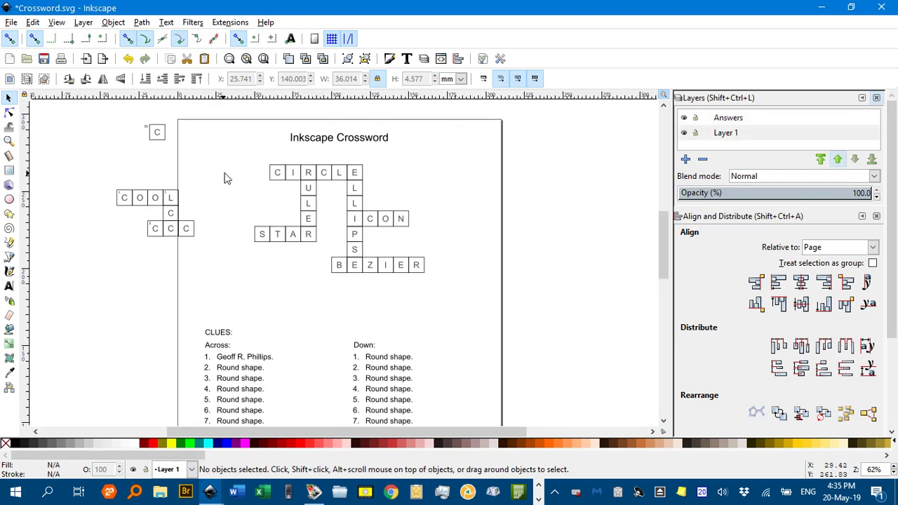
pyautogui.scroll(3, 157, 148)
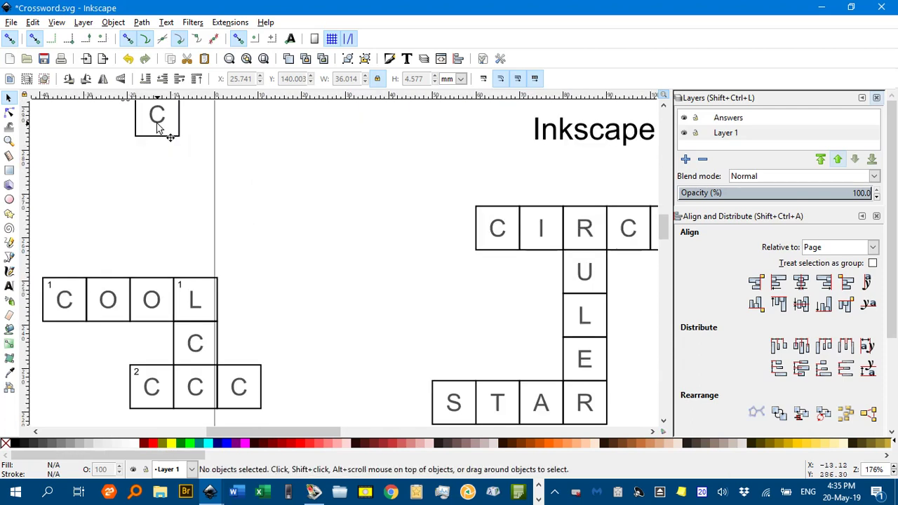
pyautogui.click(158, 123)
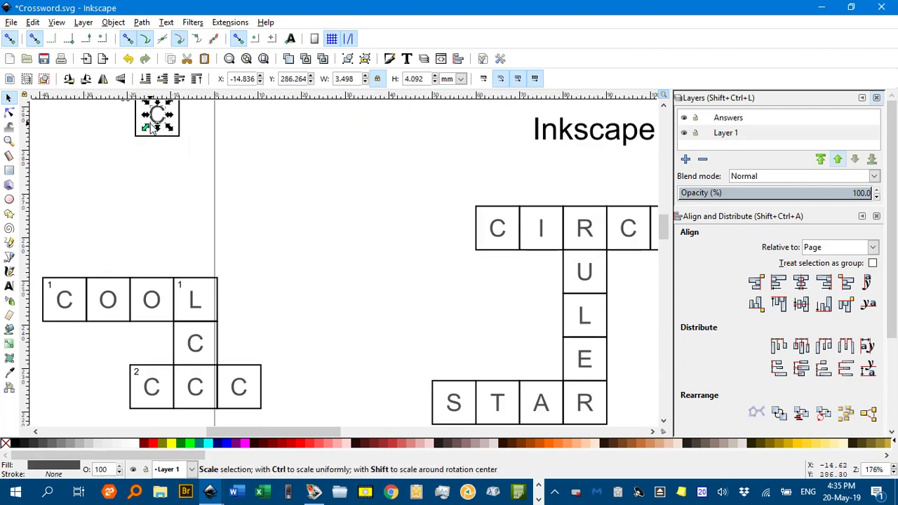
pyautogui.click(32, 22)
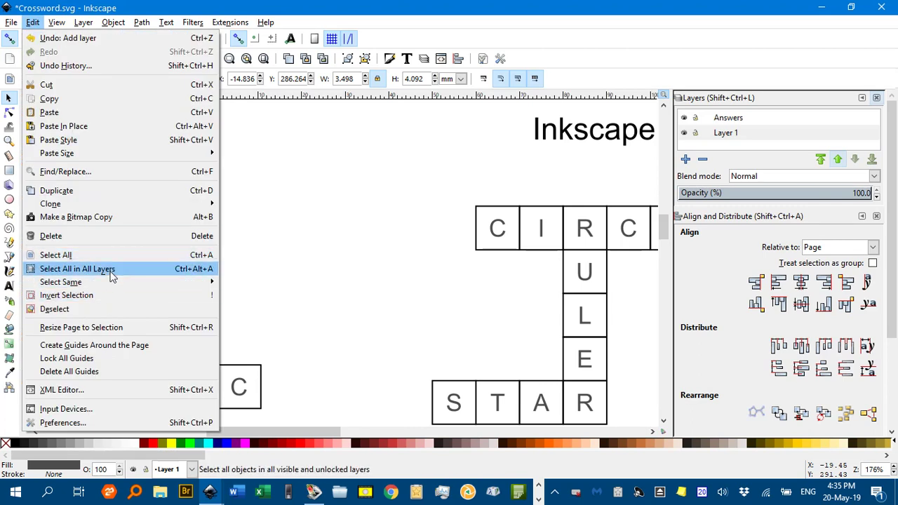
pyautogui.moveTo(144, 282)
pyautogui.click(256, 298)
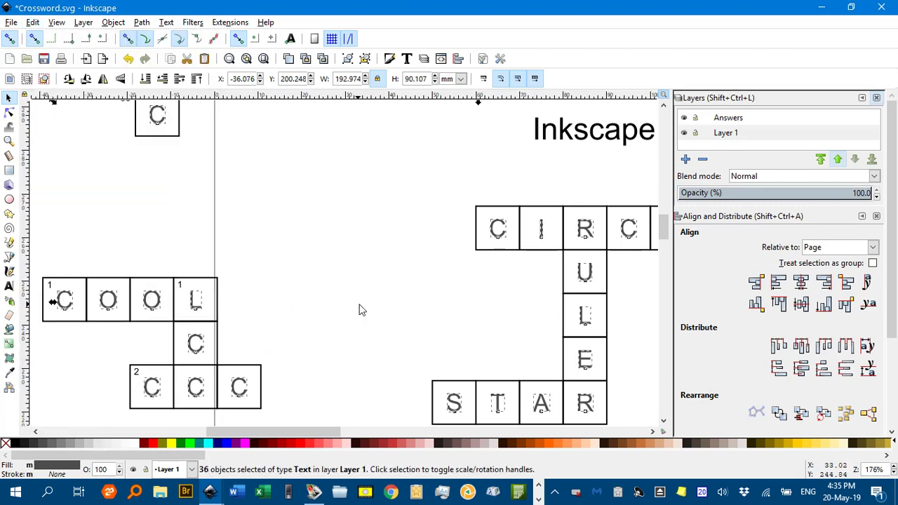
# Move the selected answer letters to the Answers layer and deselect them.
pyautogui.click(82, 23)
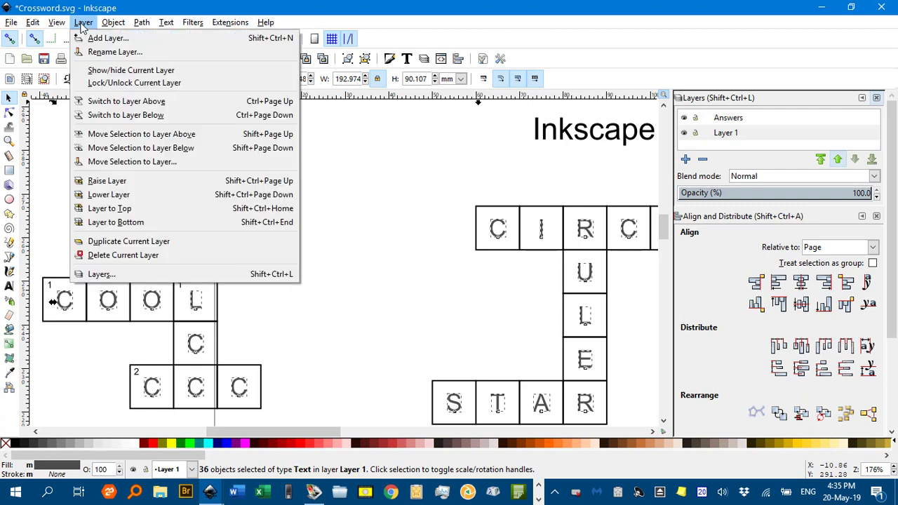
pyautogui.click(133, 162)
pyautogui.click(428, 208)
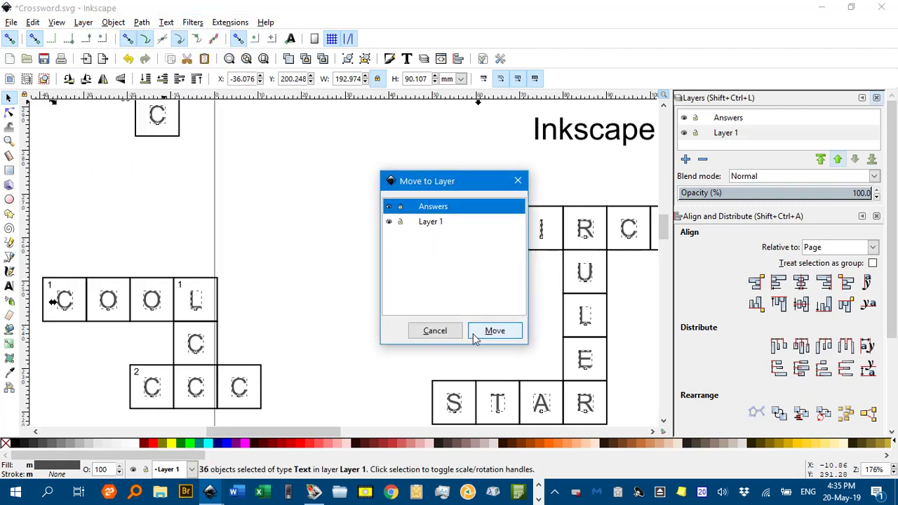
pyautogui.click(493, 330)
pyautogui.click(373, 292)
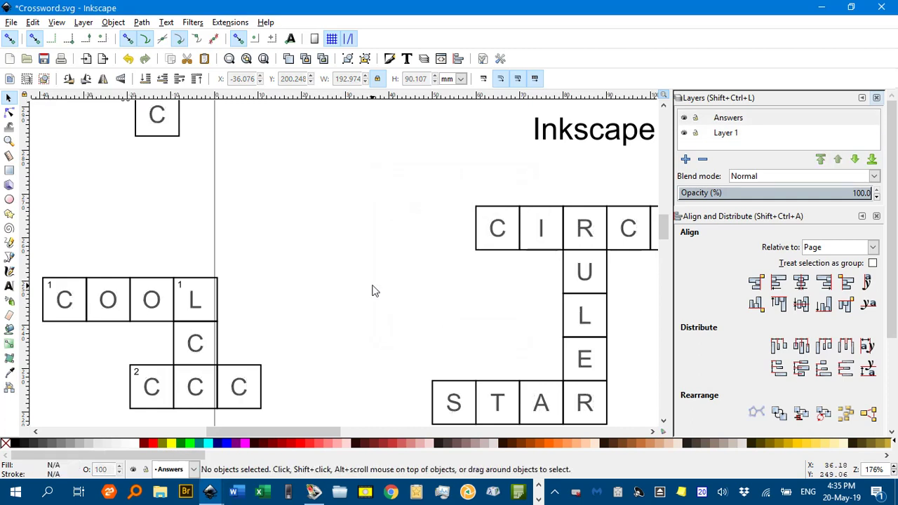
# Hide the Answers layer to check the blank crossword grid, and show the layer again.
pyautogui.keyDown('ctrl'); pyautogui.scroll(-2, 379, 203); pyautogui.keyUp('ctrl')
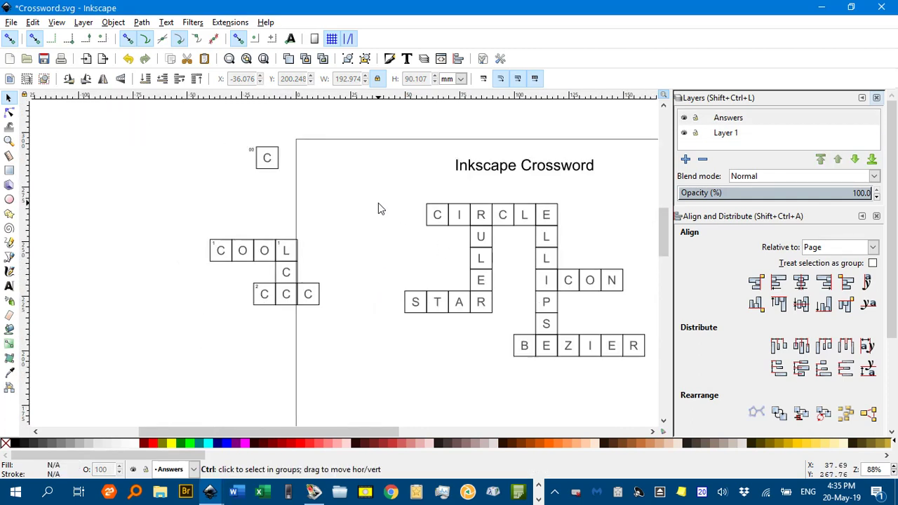
pyautogui.moveTo(378, 203); pyautogui.dragTo(302, 193)
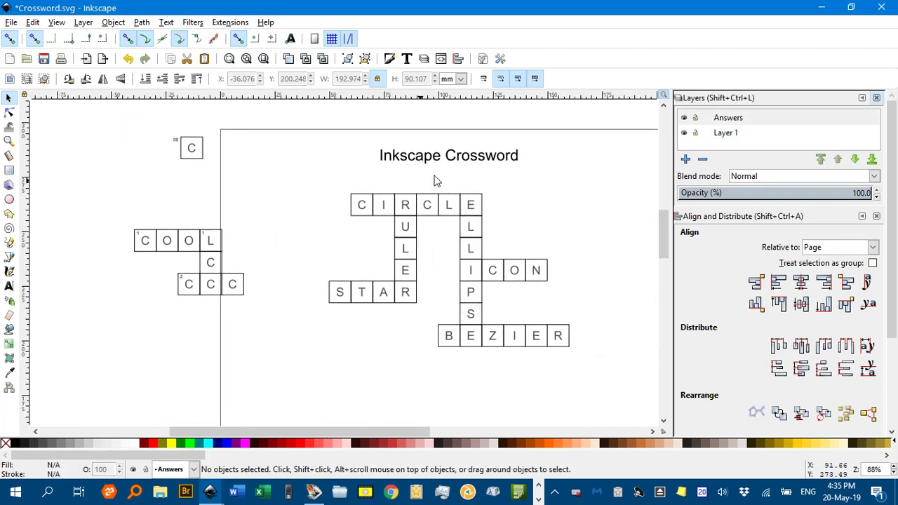
pyautogui.click(685, 118)
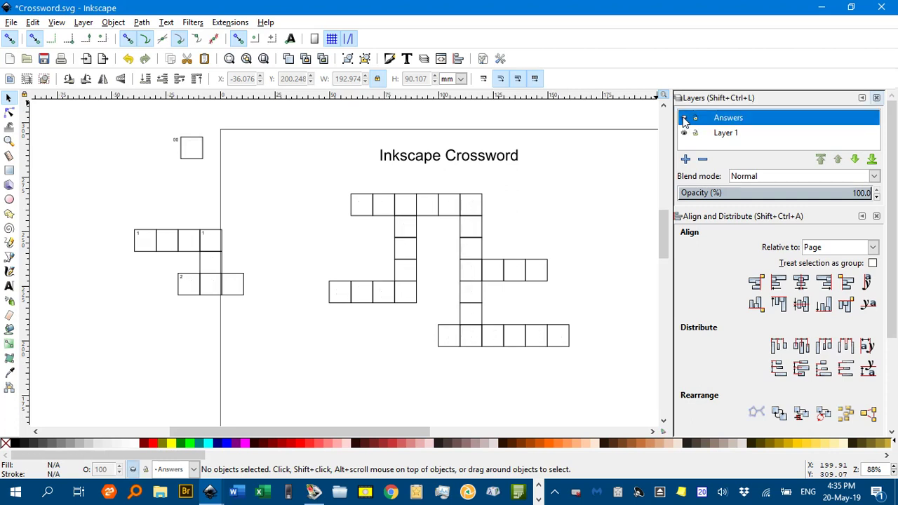
pyautogui.scroll(-3, 551, 245)
pyautogui.scroll(4, 548, 238)
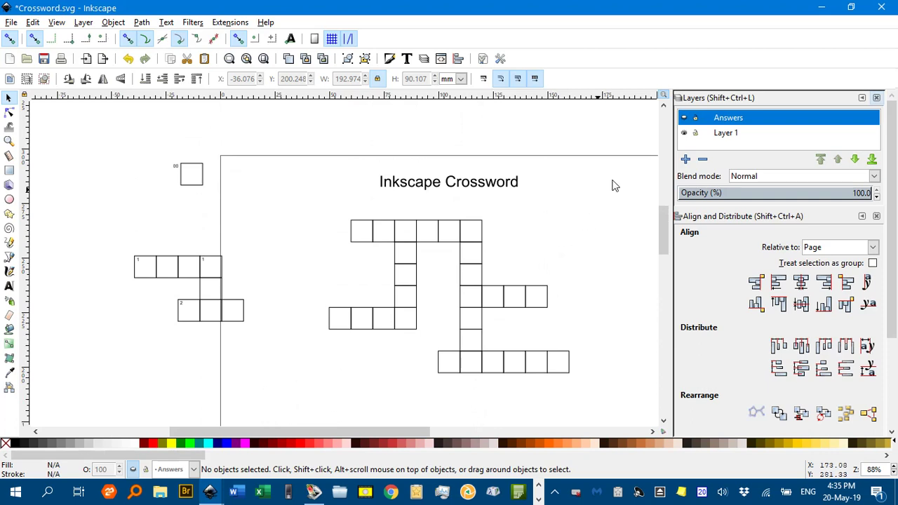
pyautogui.click(684, 119)
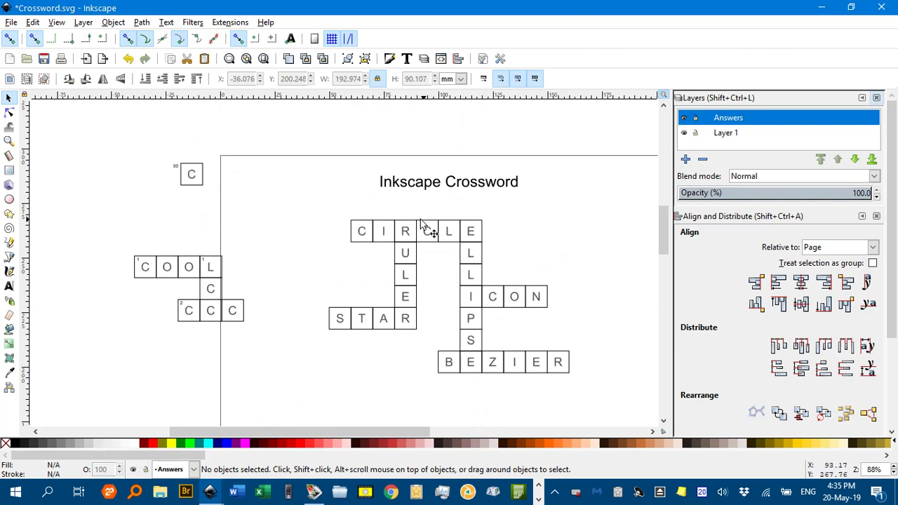
pyautogui.moveTo(460, 266); pyautogui.dragTo(416, 230)
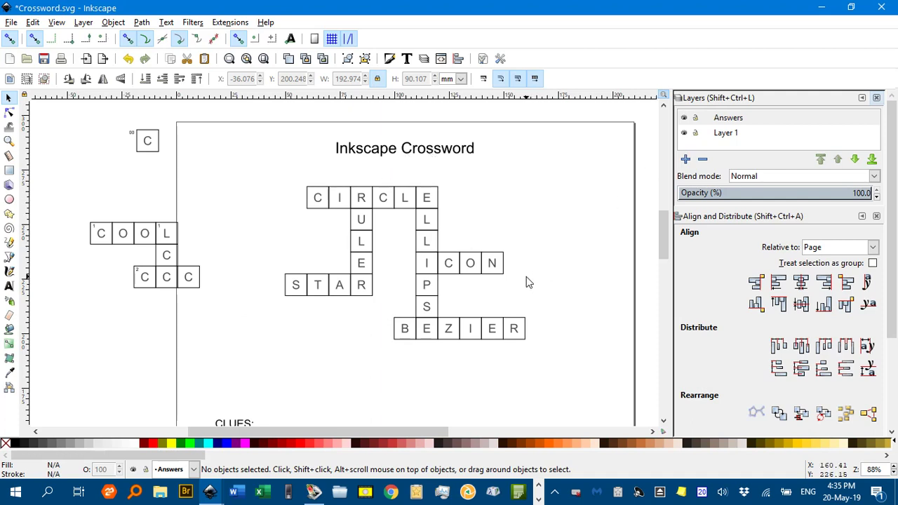
pyautogui.moveTo(524, 329); pyautogui.dragTo(508, 322)
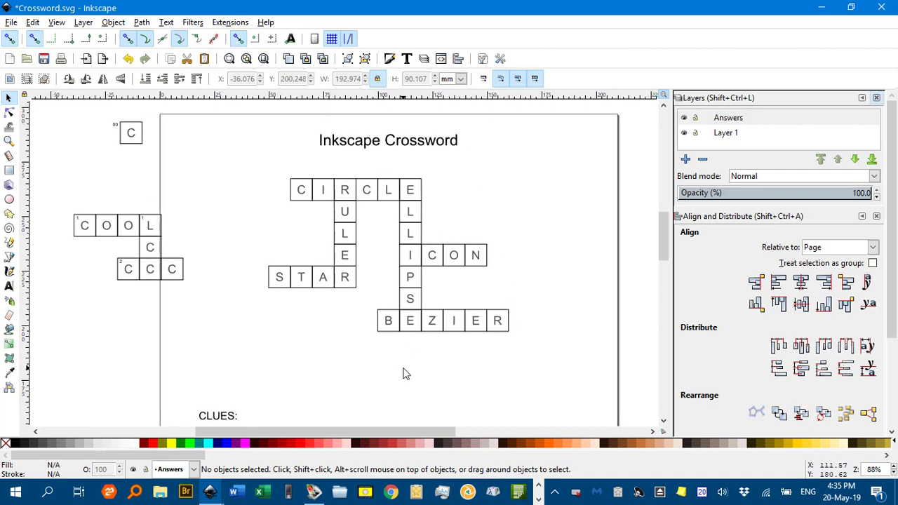
pyautogui.scroll(-3, 413, 370)
pyautogui.scroll(3, 412, 369)
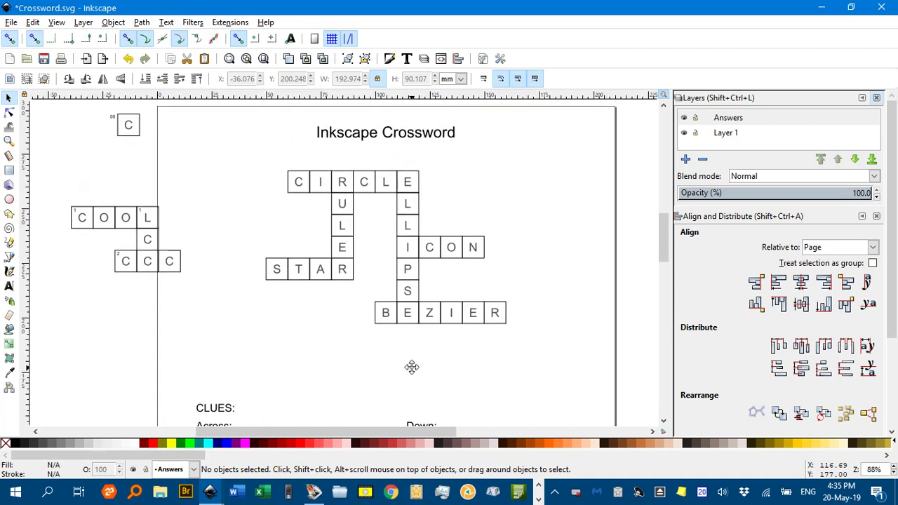
pyautogui.hscroll(1, 412, 367)
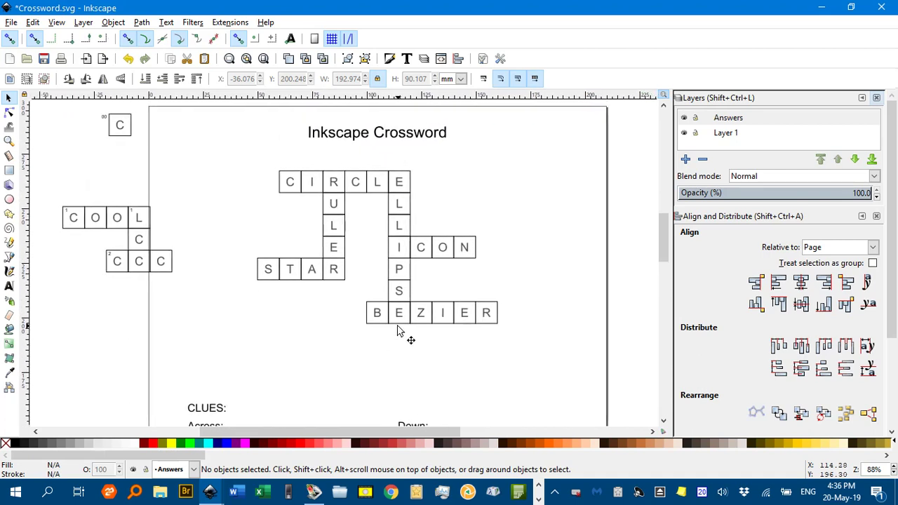